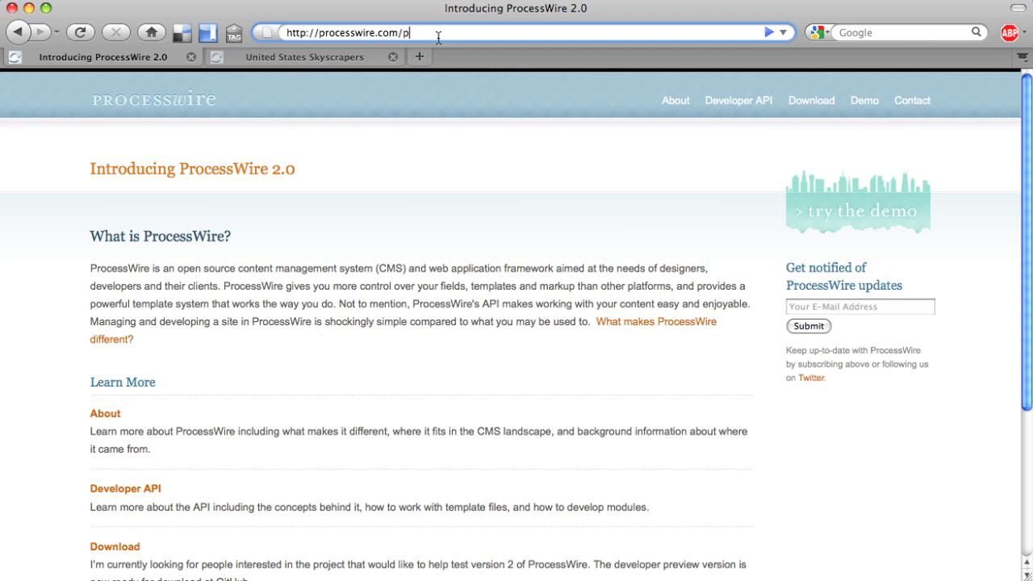
Open processwire.com/processwire/ and log in as admin with the account password, declining to have the browser remember it.
text(sswire/)
key(Return)
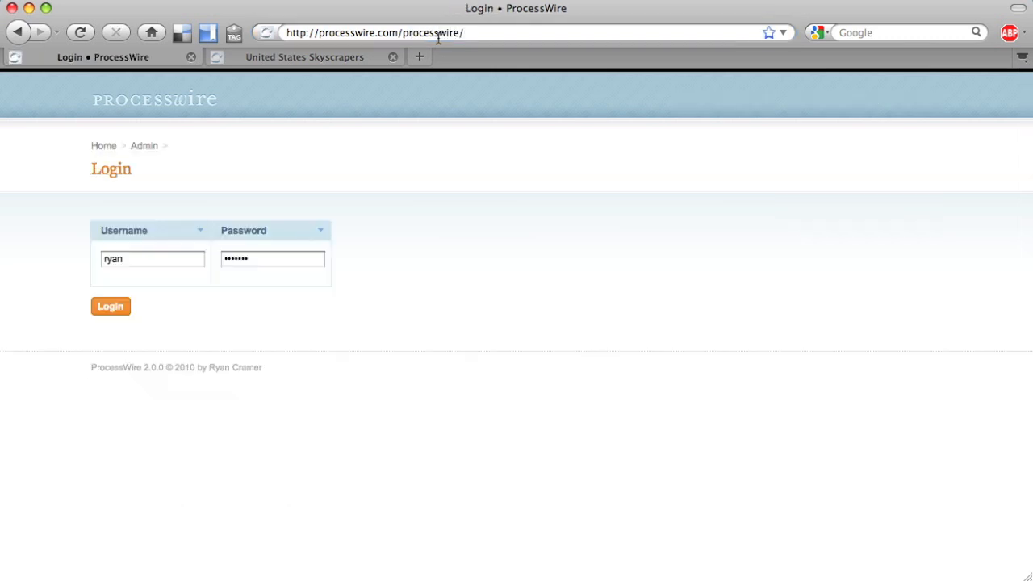
double_click(117, 258)
text(admi)
key(Tab)
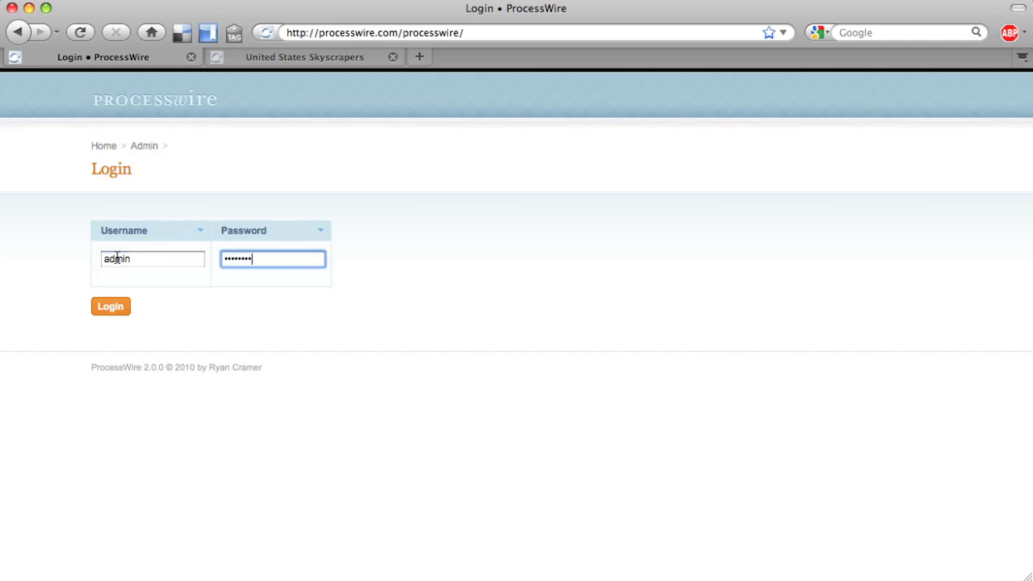
key(Return)
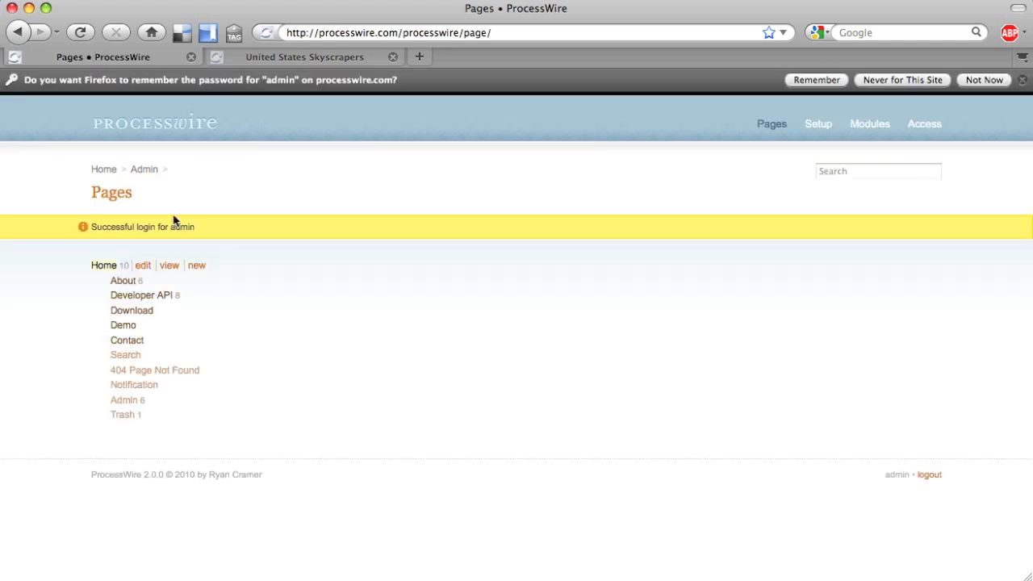
click(978, 80)
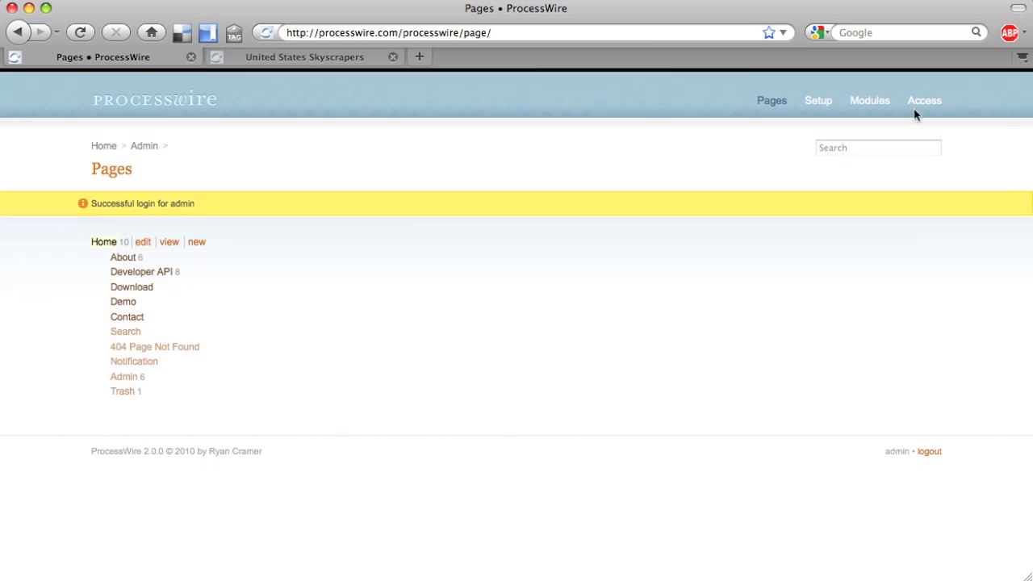
Browse the page tree by expanding About, Developer API and Variables and selecting some of their child pages.
click(123, 257)
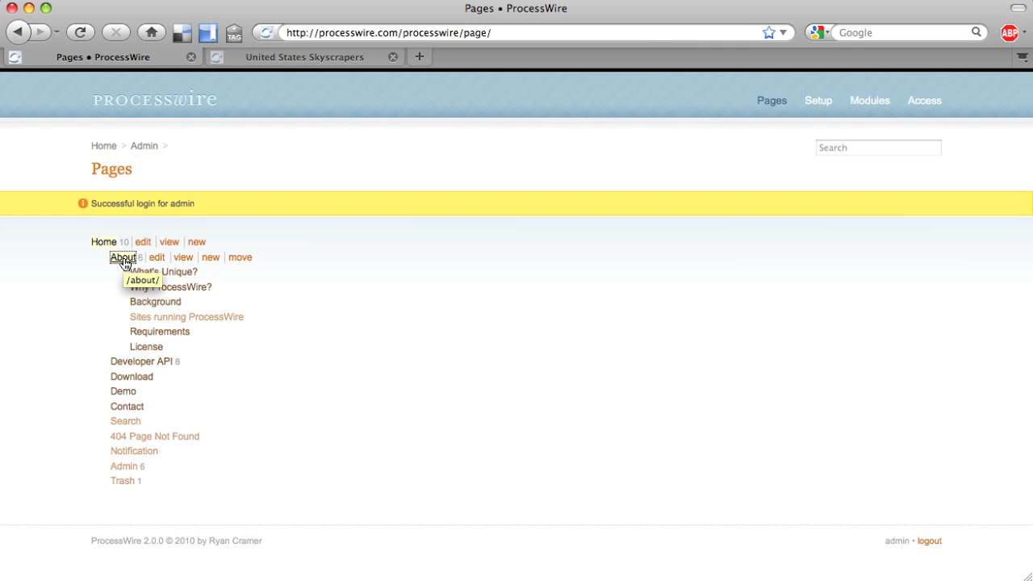
click(206, 288)
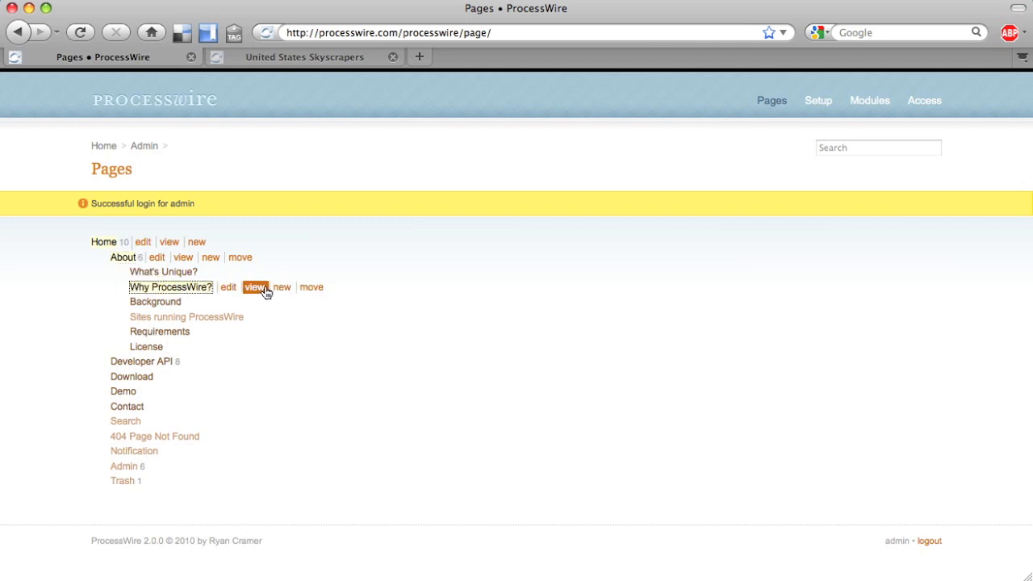
click(143, 362)
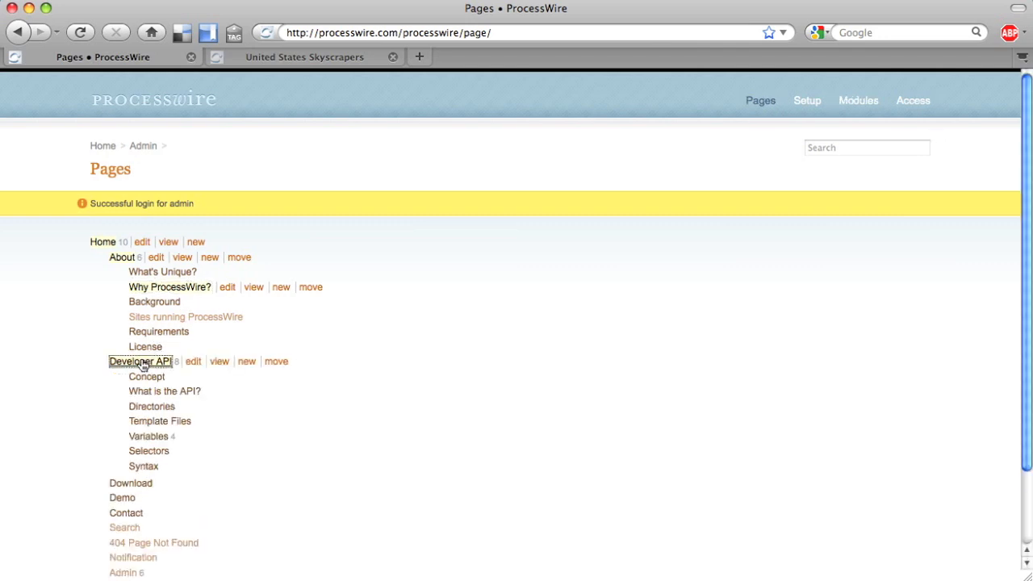
click(150, 437)
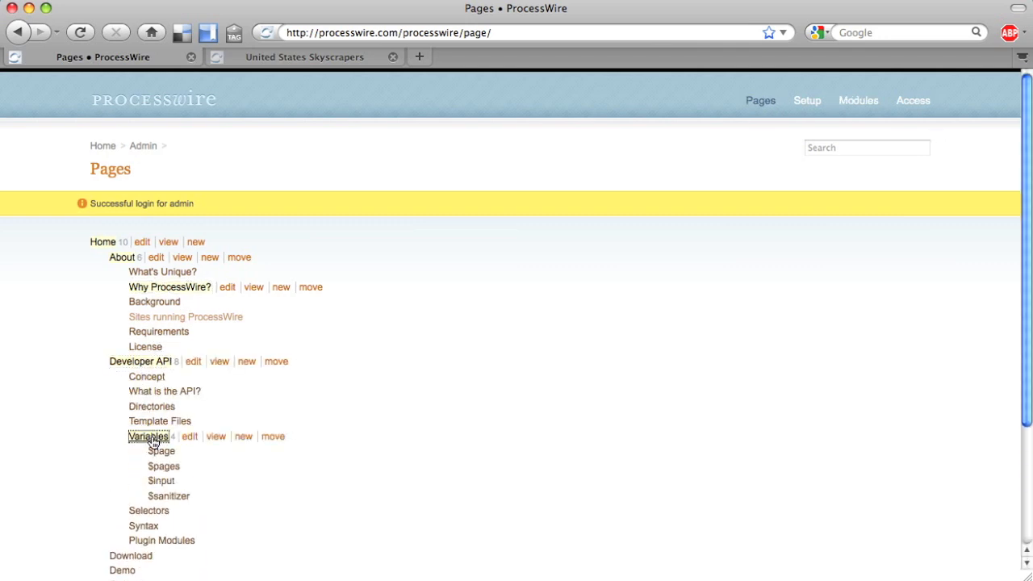
scroll(153, 447, down, 4)
click(162, 324)
click(149, 281)
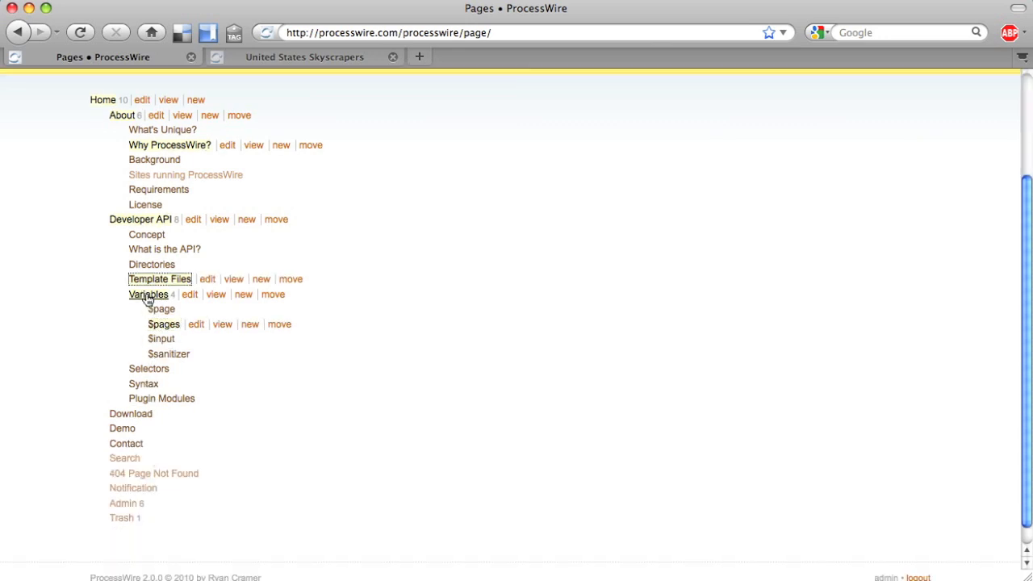
click(148, 297)
Open the Trash in the page tree and move the $sanitizer page from Variables into it.
click(123, 501)
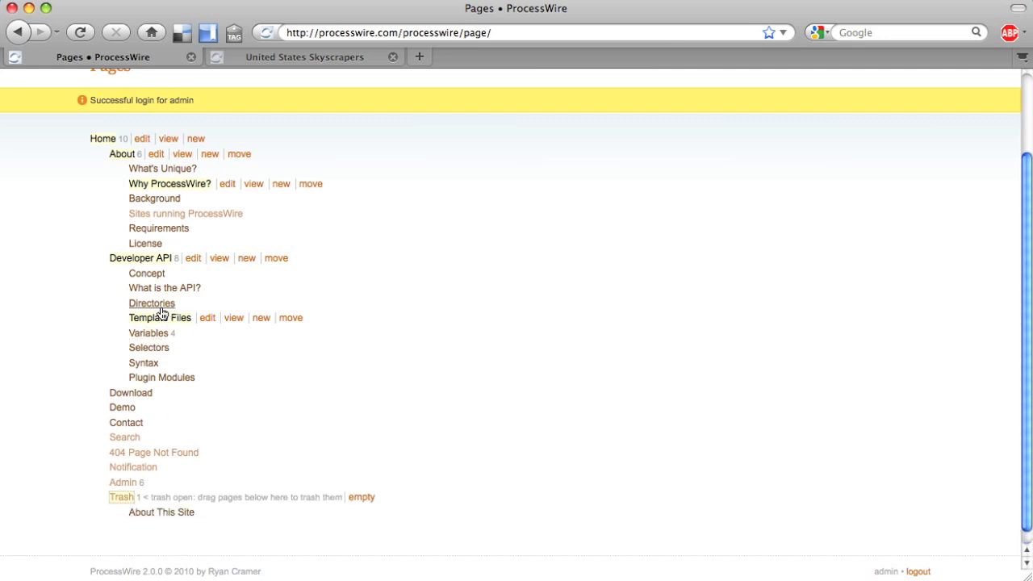
click(146, 335)
click(179, 394)
click(288, 394)
scroll(288, 396, down, 3)
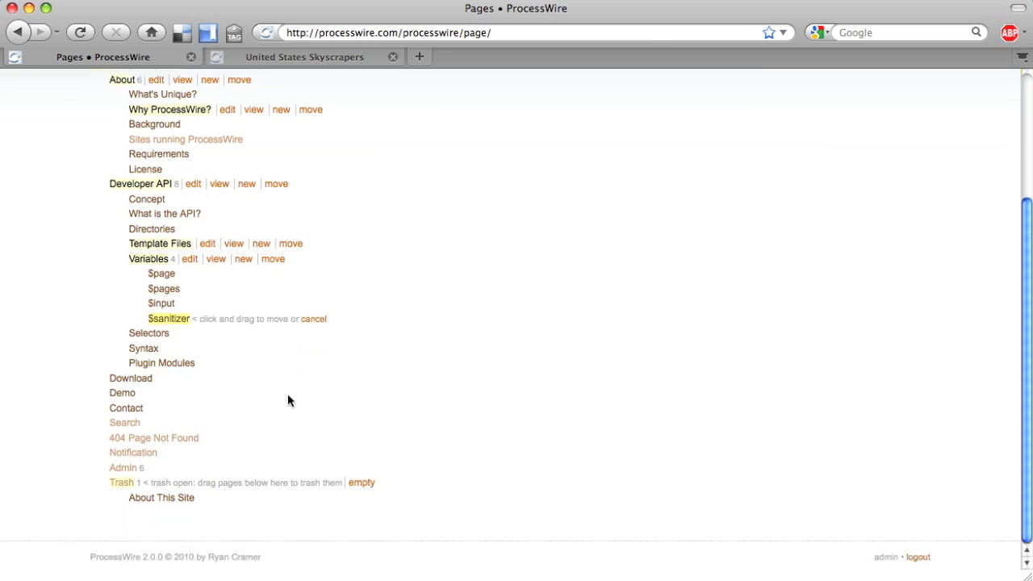
drag(178, 317, 184, 510)
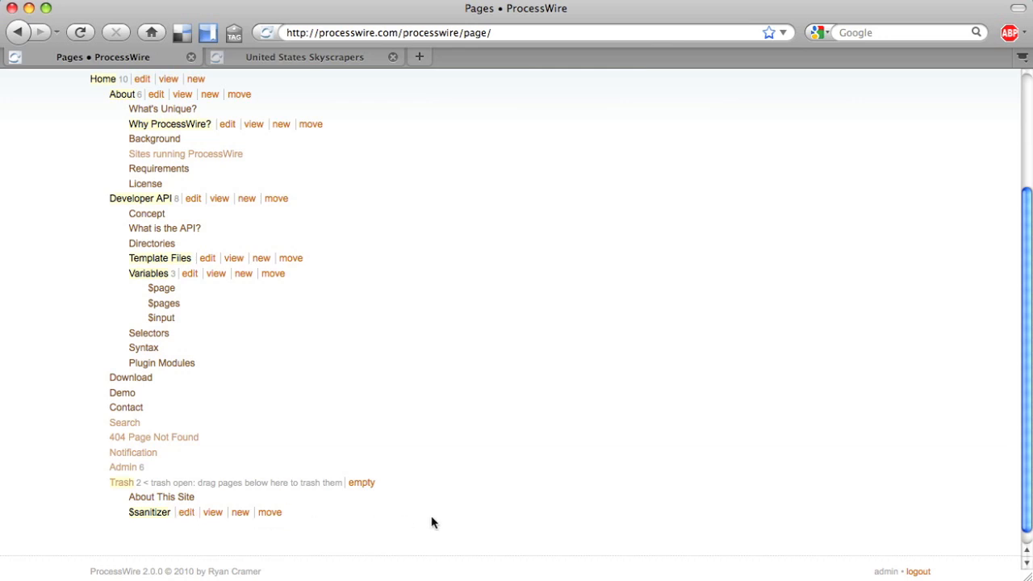
Move the $sanitizer page from the Trash back to the end of Variables, then collapse Variables.
click(269, 512)
drag(148, 513, 192, 337)
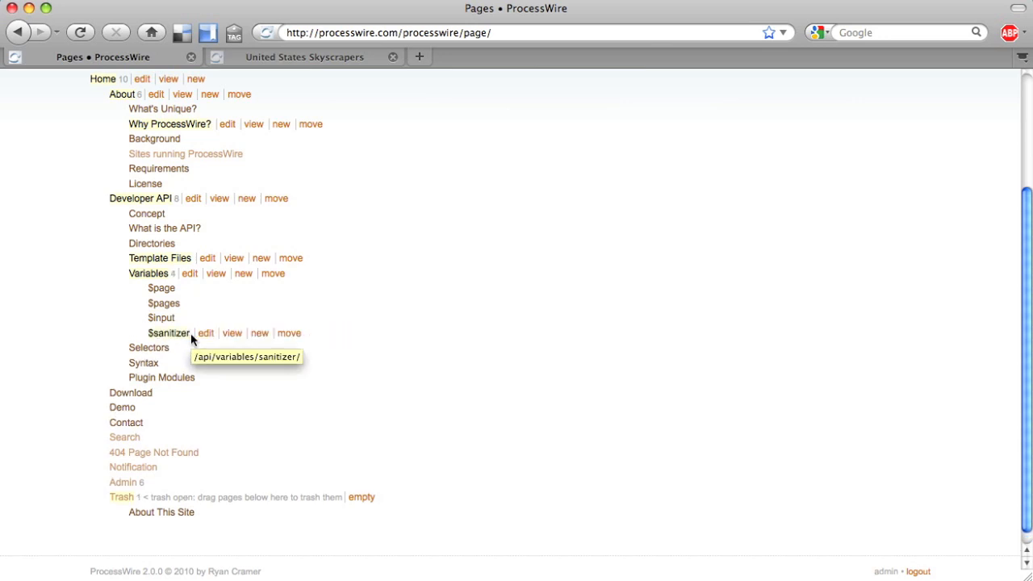
click(137, 273)
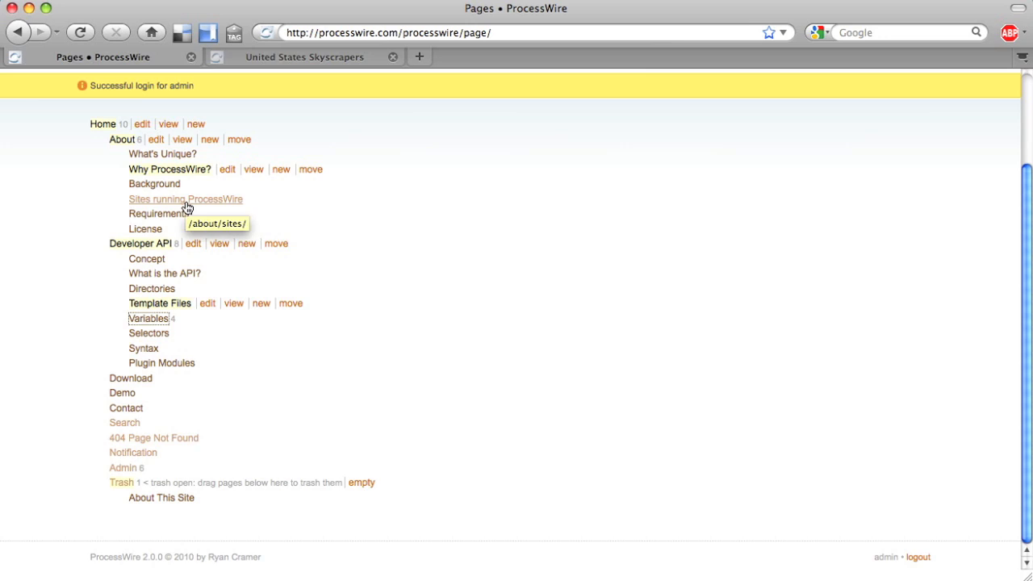
Expand Variables and move the Sites running ProcessWire page from About to between $input and $sanitizer.
click(154, 319)
click(209, 206)
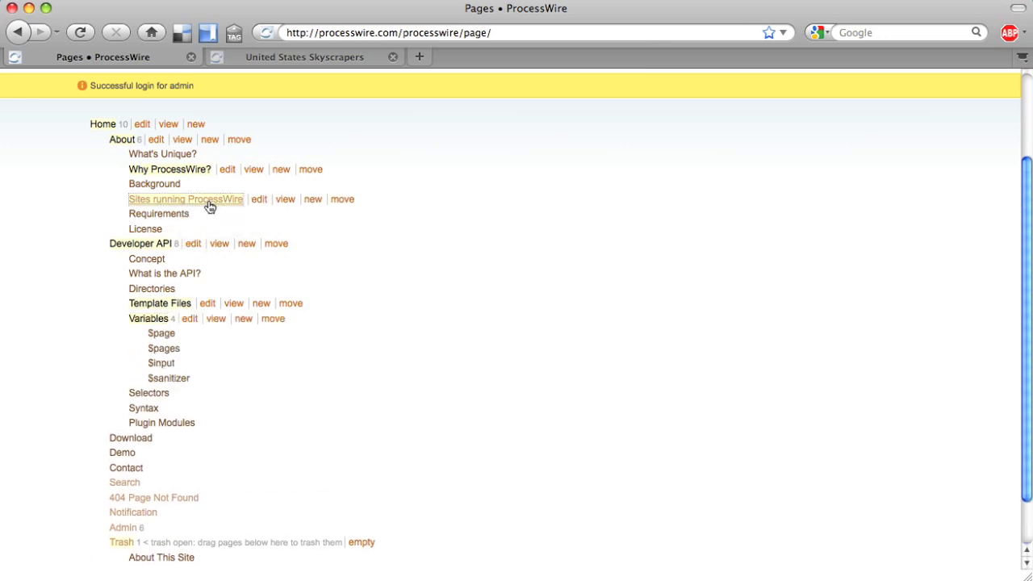
click(342, 199)
drag(195, 198, 198, 363)
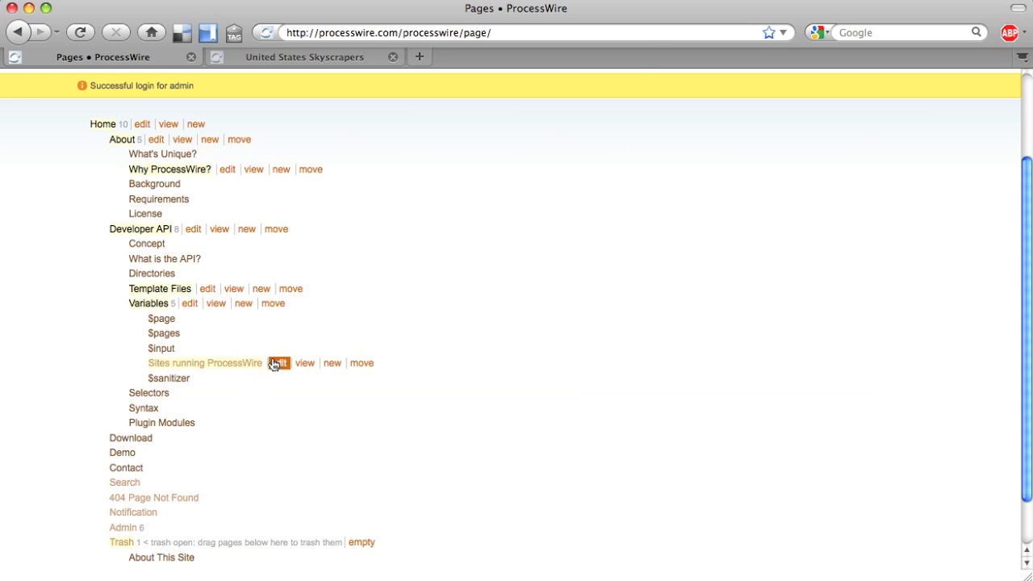
Move the Sites running ProcessWire page back under About, between Background and Requirements.
click(361, 363)
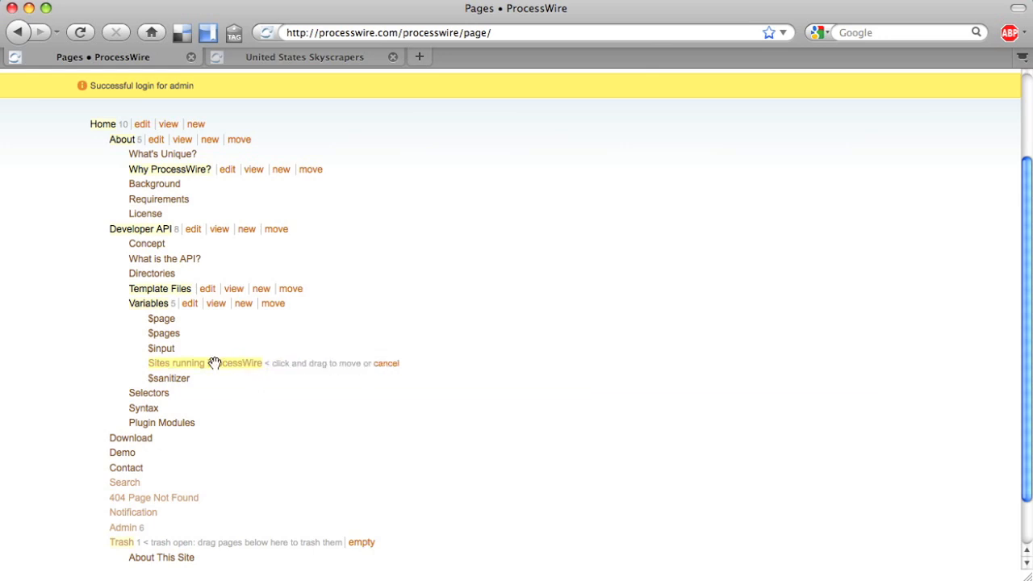
drag(214, 363, 220, 194)
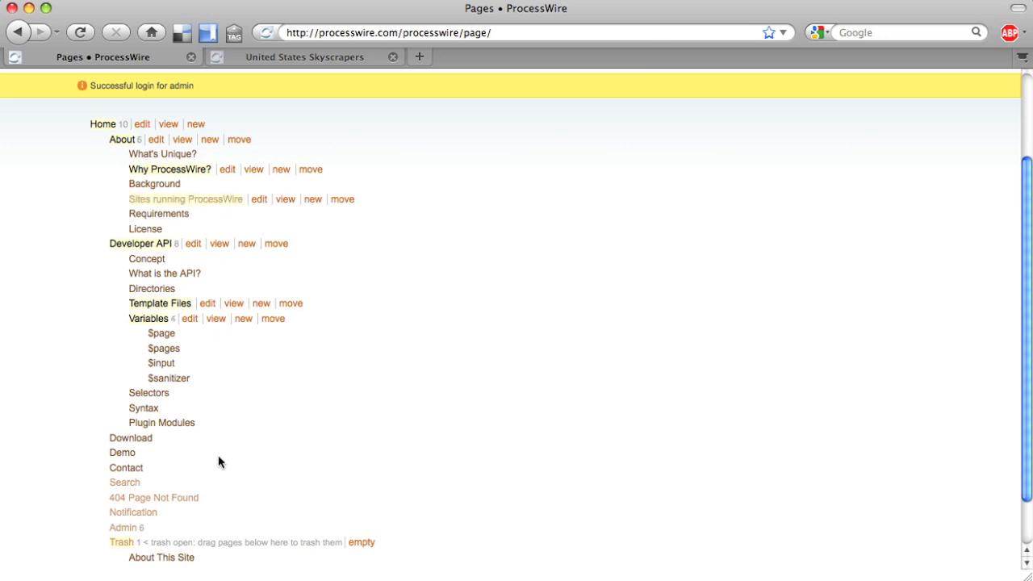
scroll(217, 462, up, 3)
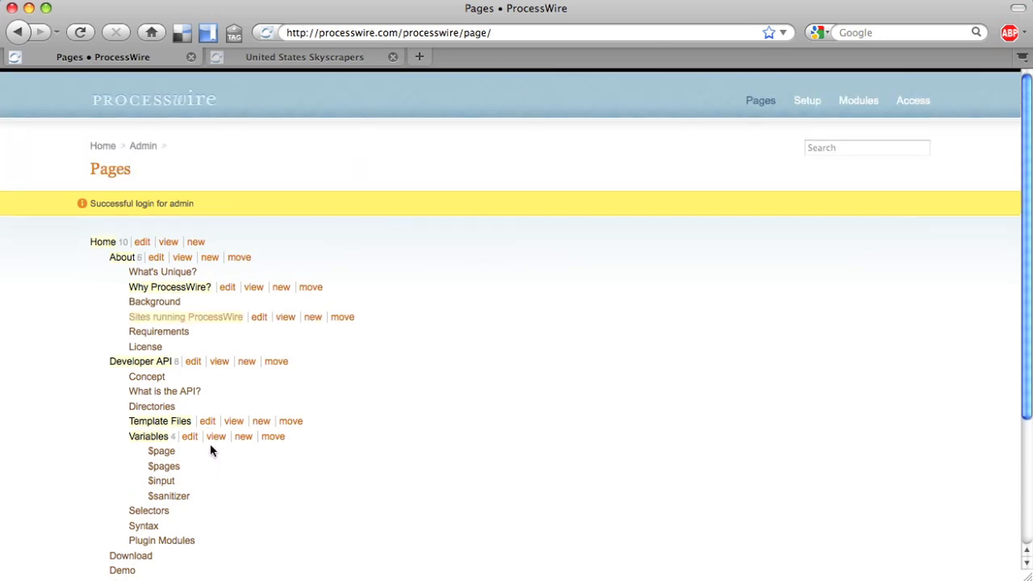
Collapse the Home tree and reopen it to show only its first-level pages.
click(102, 242)
click(102, 242)
click(117, 259)
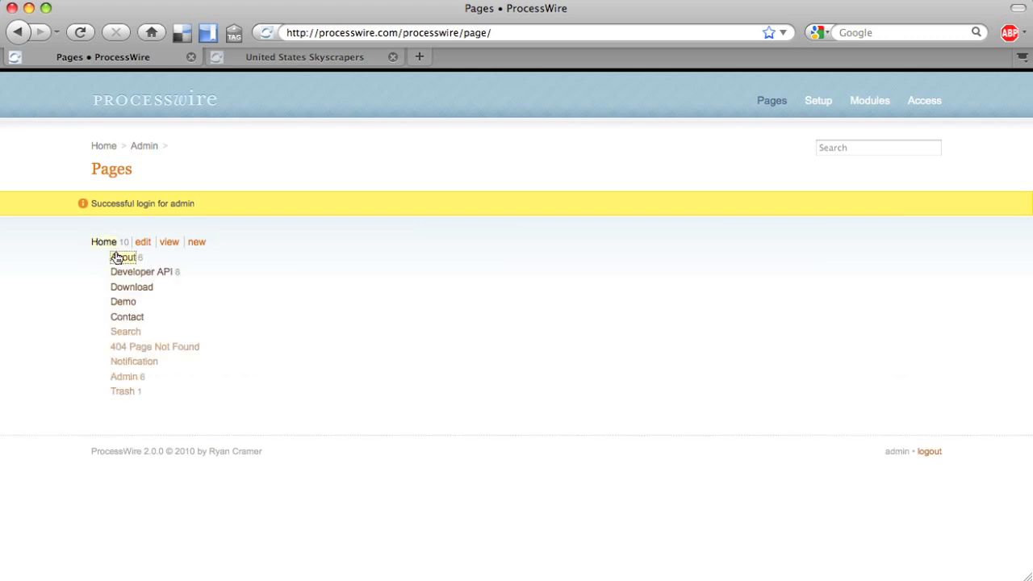
Switch to the Skyscrapers site, open its home page in the editor and show its children.
click(298, 61)
click(12, 77)
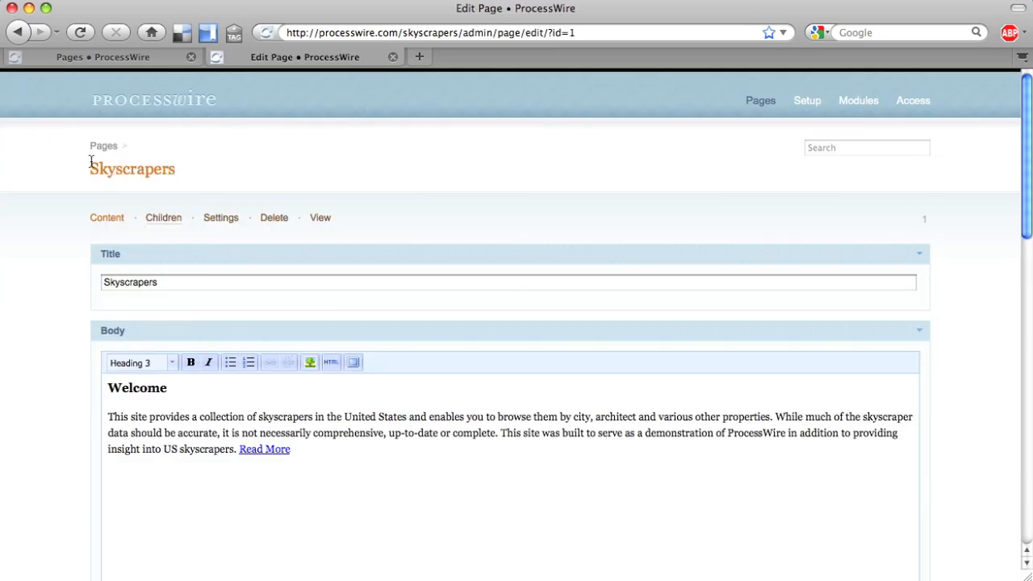
click(162, 220)
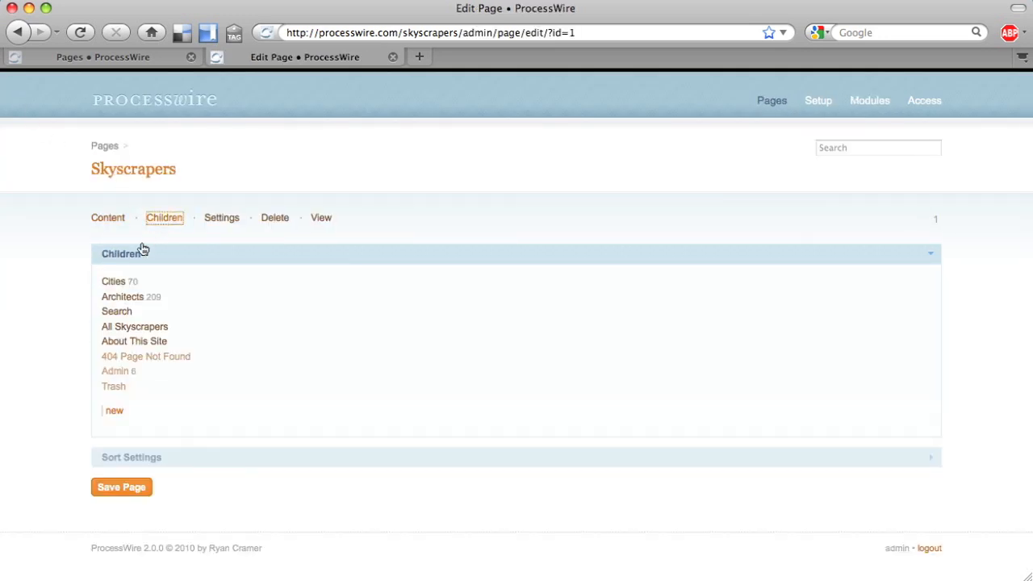
Expand Architects and page through its entries up to page 4, loading more entries at the end of the list.
click(123, 299)
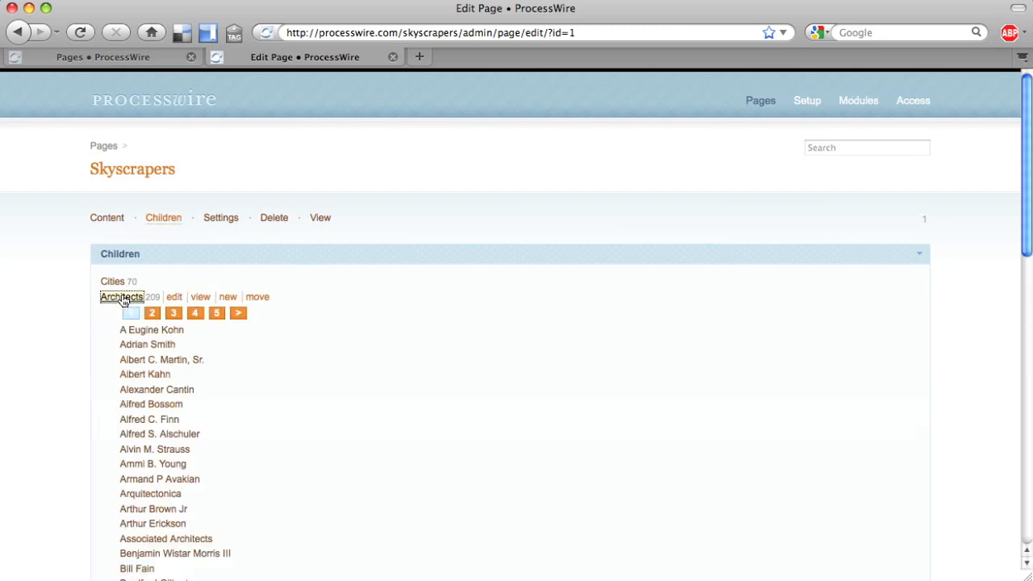
scroll(148, 336, down, 5)
scroll(150, 306, up, 6)
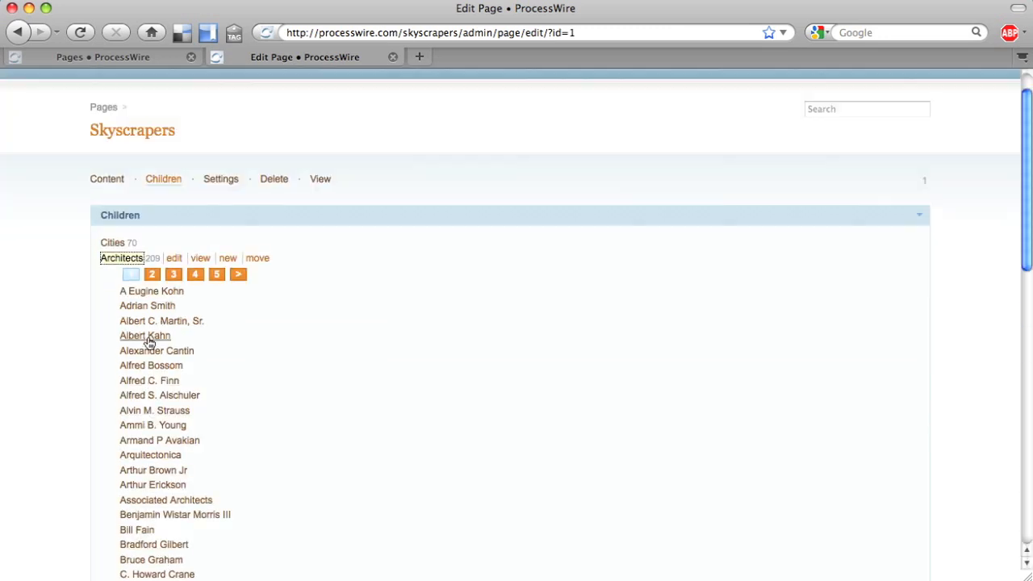
click(149, 302)
click(195, 301)
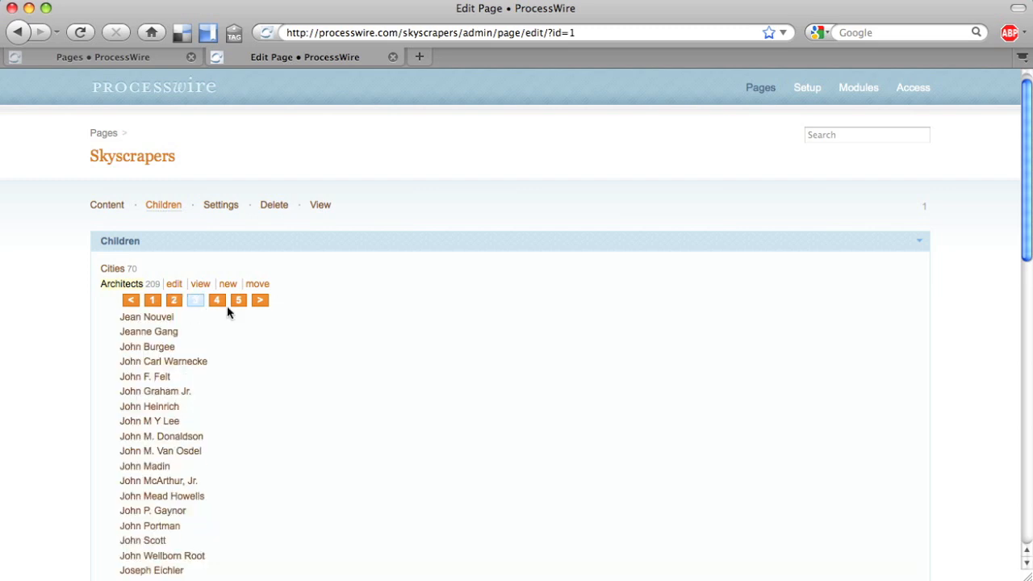
click(259, 302)
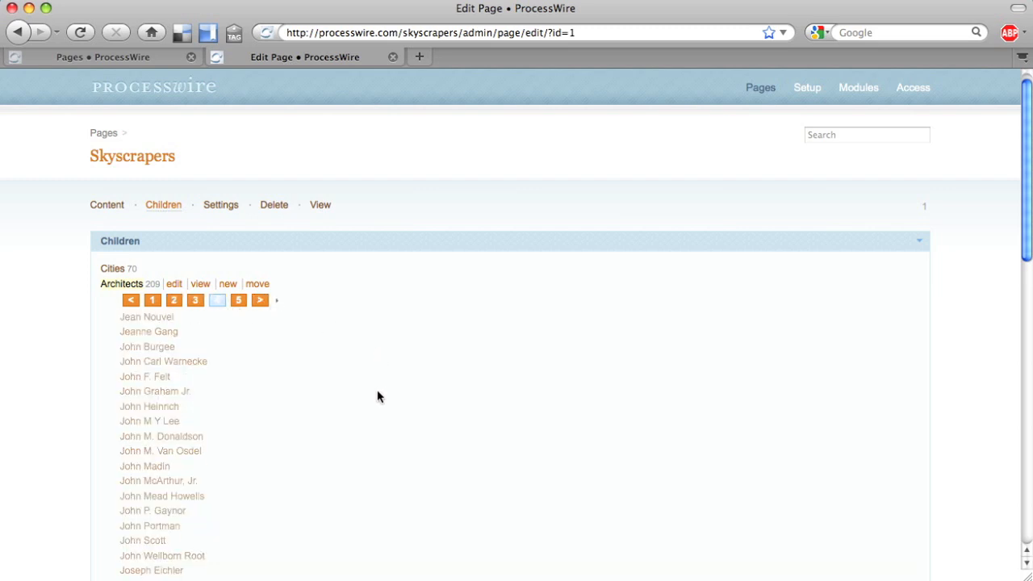
scroll(376, 396, down, 15)
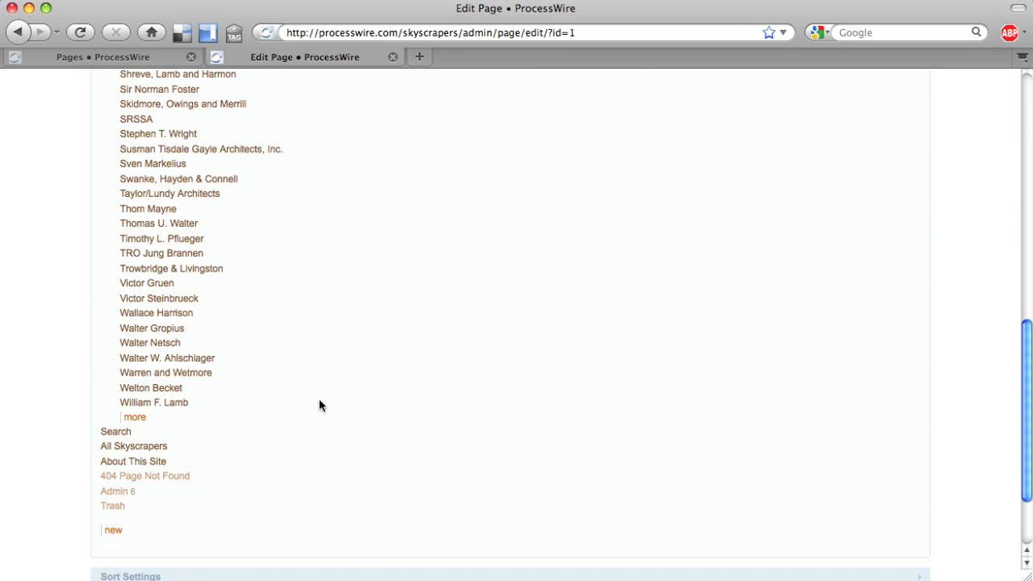
click(147, 418)
scroll(420, 429, down, 4)
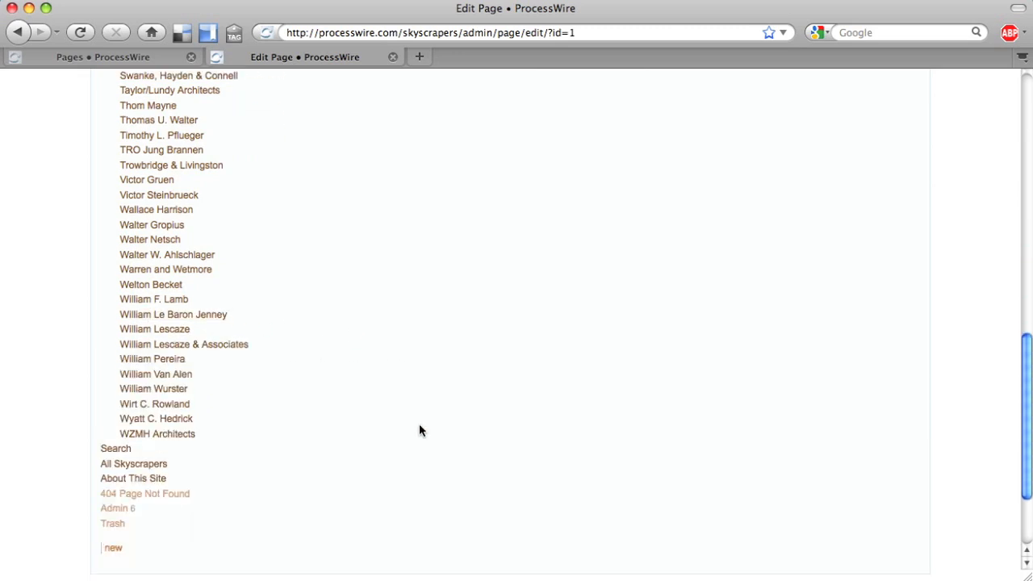
scroll(419, 423, up, 12)
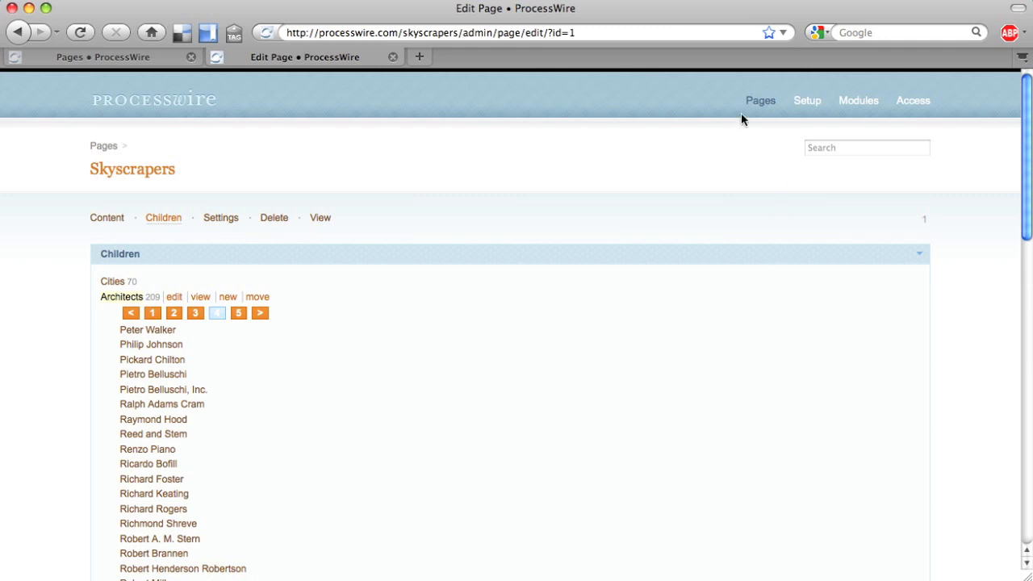
From the Skyscrapers page tree, open the Westin Peachtree Plaza page under Cities, Atlanta for editing.
click(757, 101)
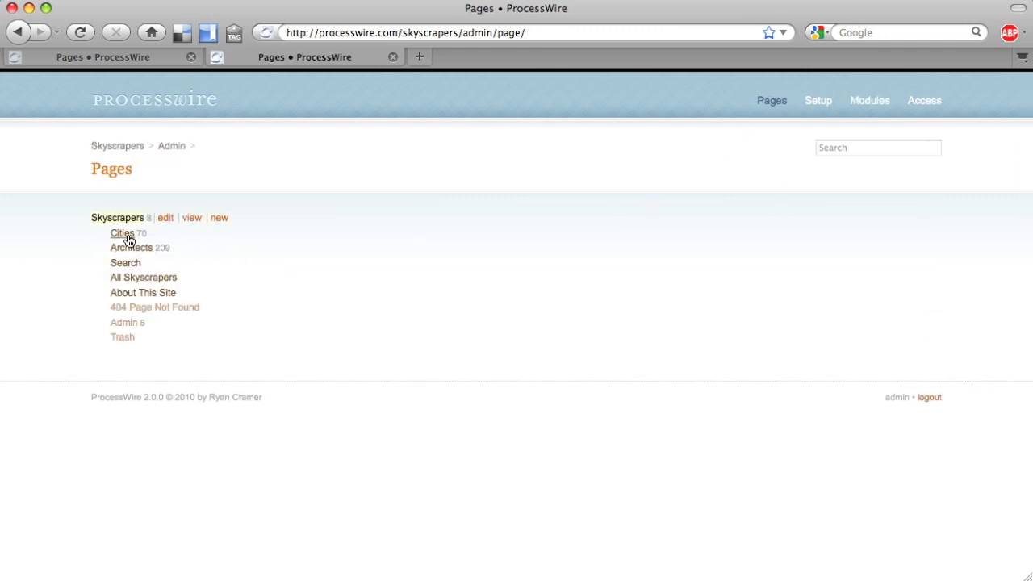
click(128, 235)
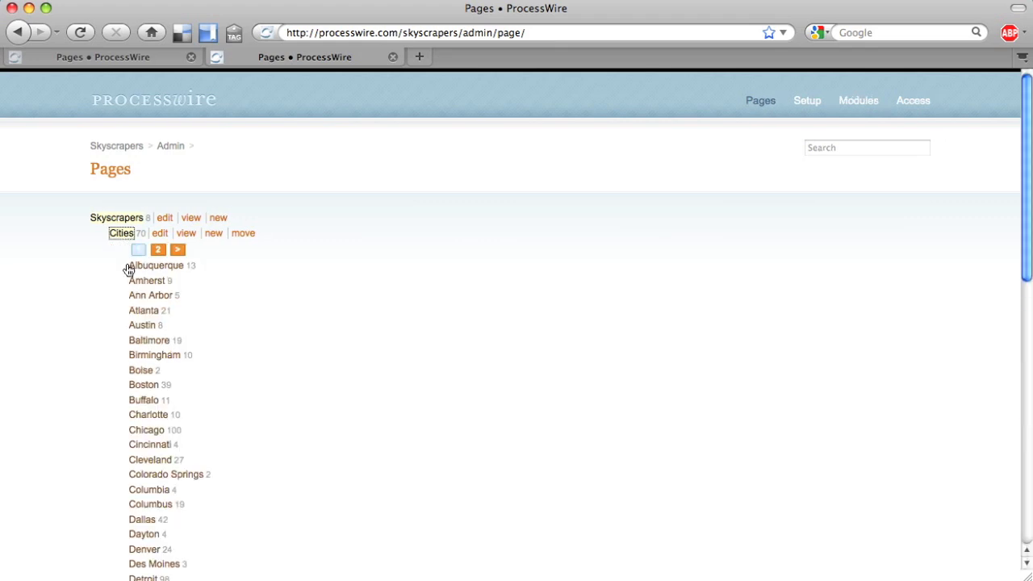
click(149, 314)
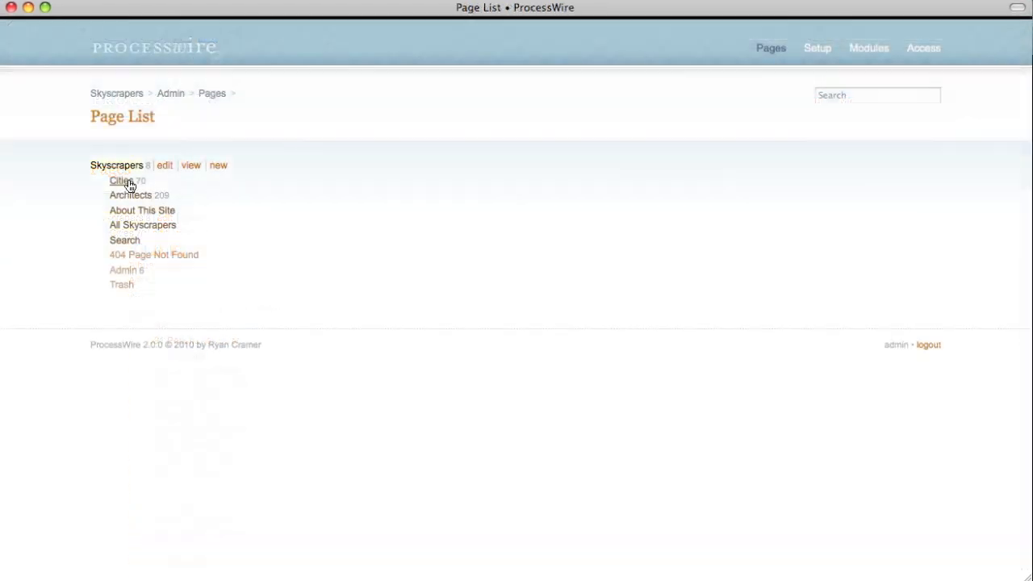
click(121, 180)
click(143, 259)
scroll(214, 375, down, 3)
click(240, 441)
click(260, 442)
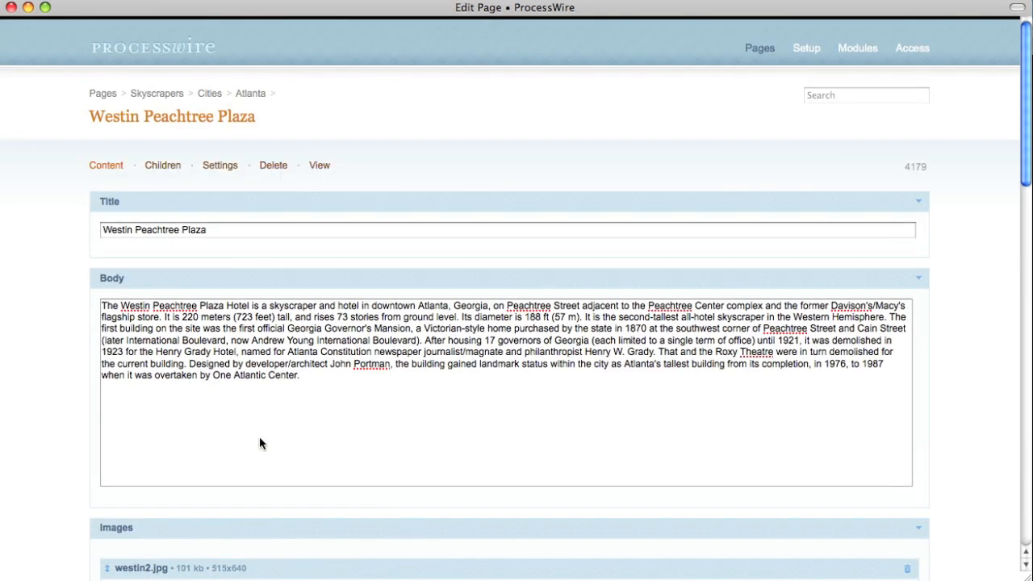
Add Albert Kahn as a second architect on the Westin Peachtree Plaza page.
scroll(62, 323, down, 20)
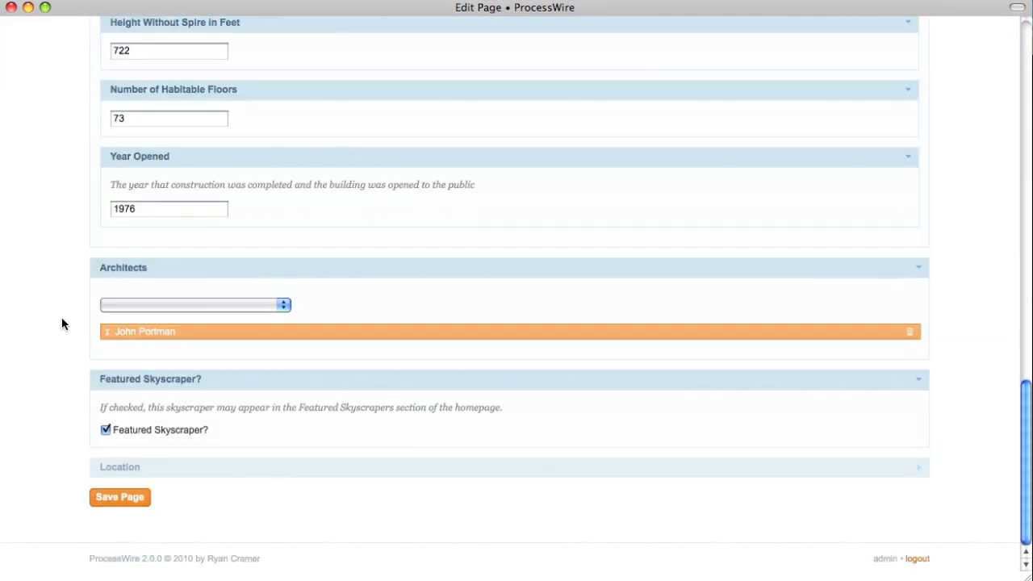
click(161, 305)
click(176, 355)
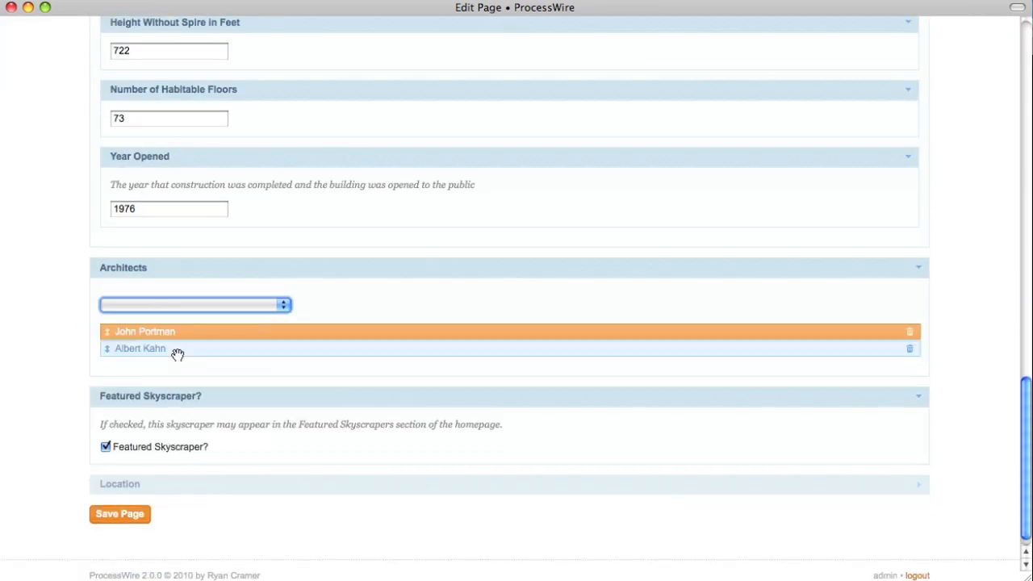
Add Ammi B. Young to the page's architects and move that entry to the first place in the list.
click(195, 304)
click(184, 435)
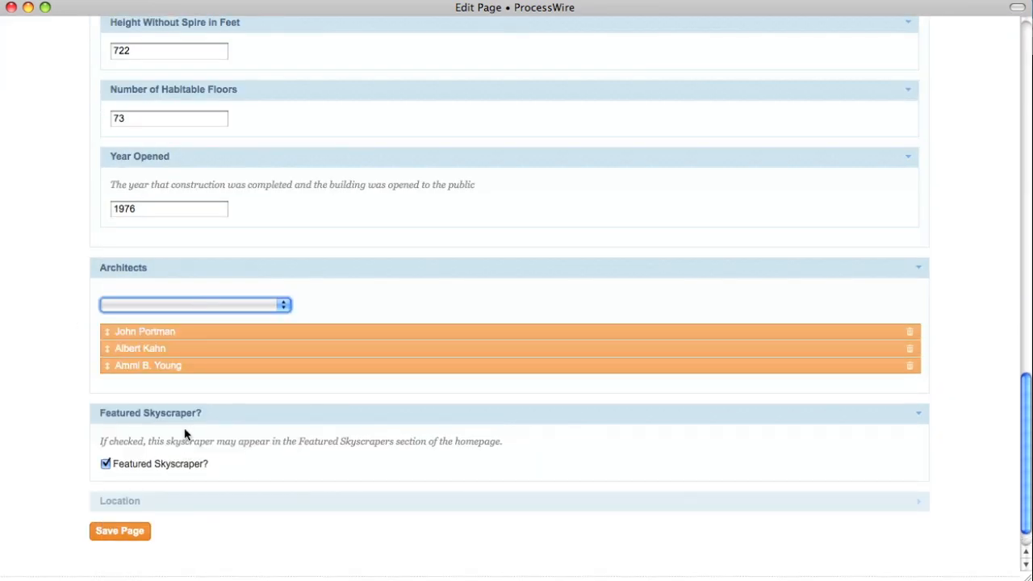
drag(152, 365, 153, 321)
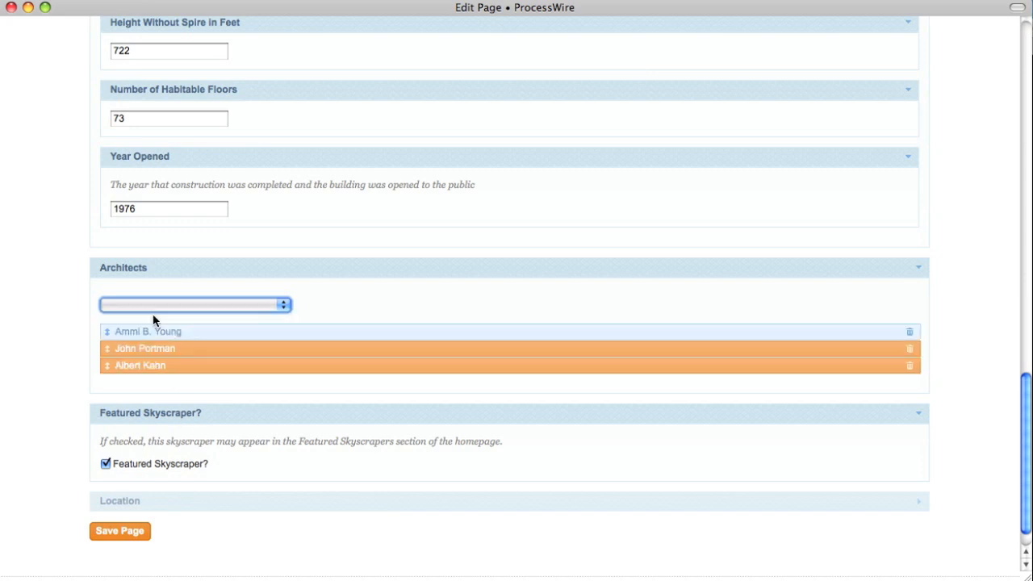
Remove Ammi B. Young and Albert Kahn from the Architects field, keeping only John Portman.
click(909, 333)
click(911, 350)
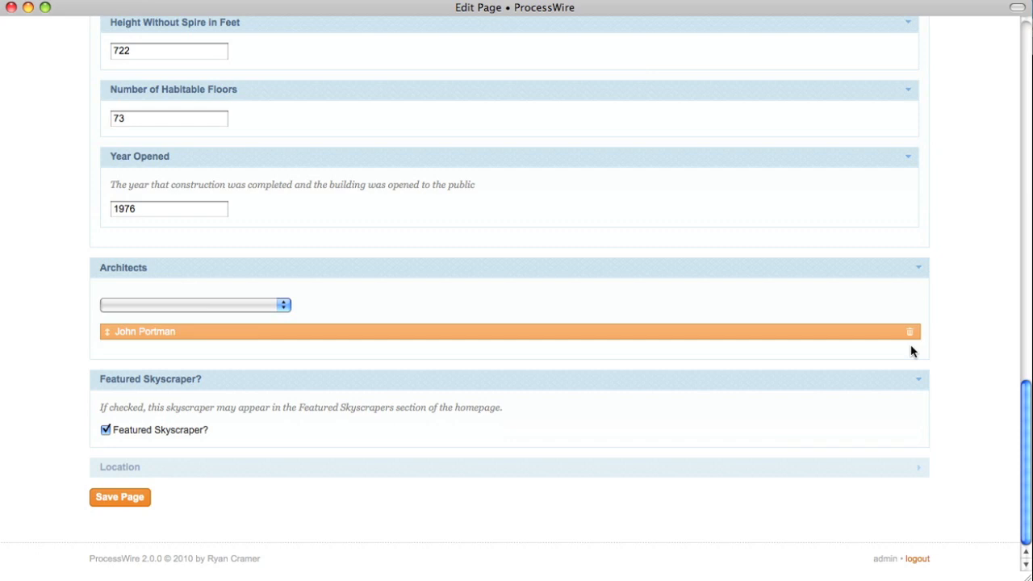
Expand the Location section to look over its address and coordinate fields, and collapse it again.
click(145, 467)
scroll(276, 473, down, 5)
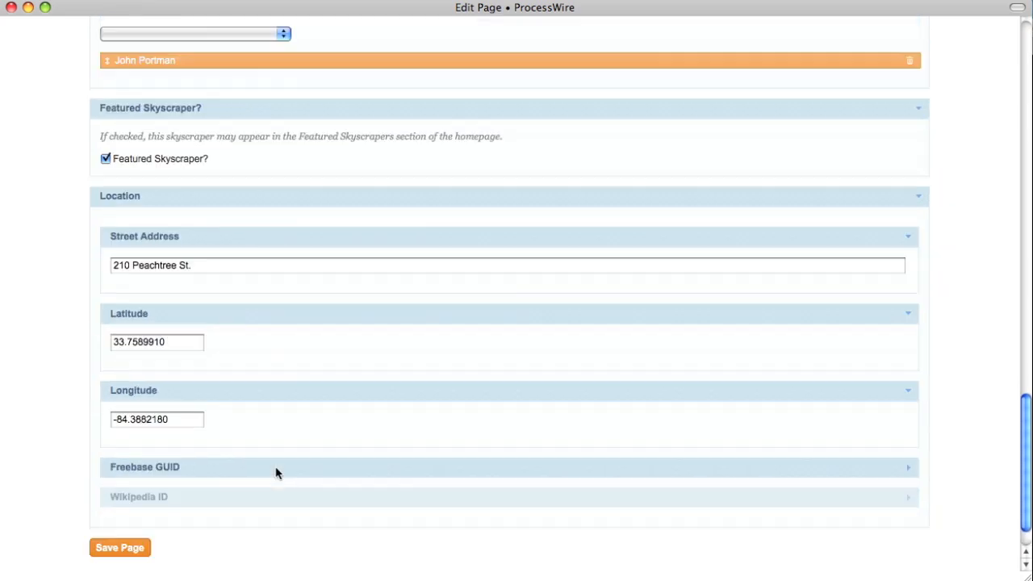
click(143, 146)
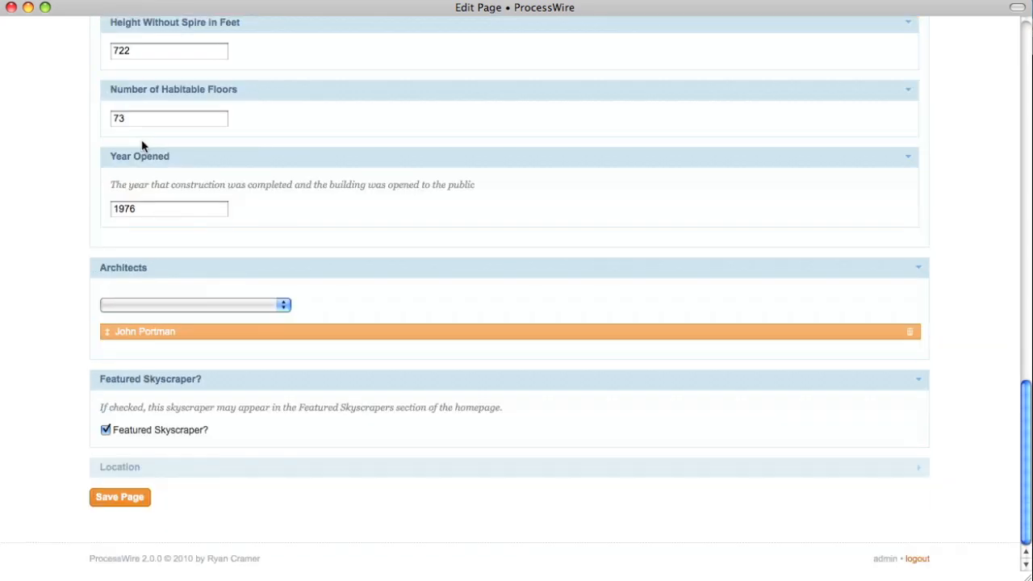
Move westin1.jpg to the first position in the Images field, preview its full-size version and close the preview.
scroll(249, 288, up, 8)
scroll(250, 284, up, 5)
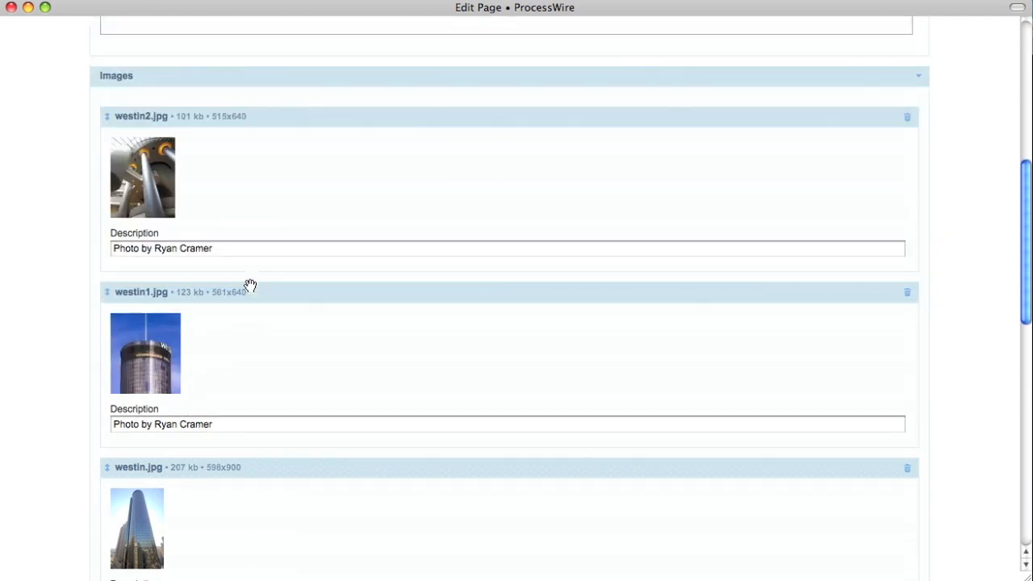
drag(250, 329, 251, 143)
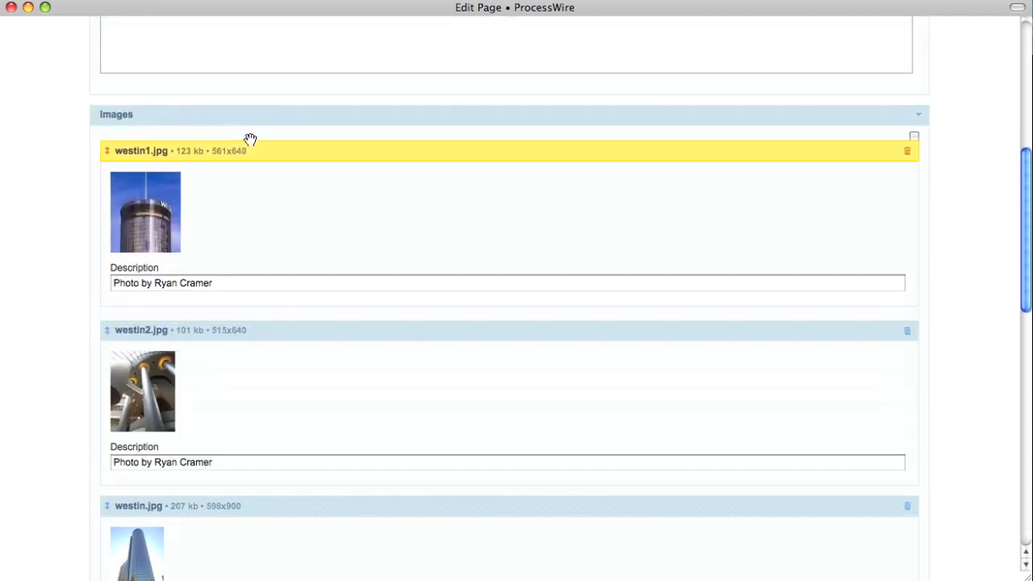
click(138, 213)
click(738, 33)
Show the page's children and examine the sort field choices in its Sort Settings, leaving the field at None.
scroll(35, 201, up, 10)
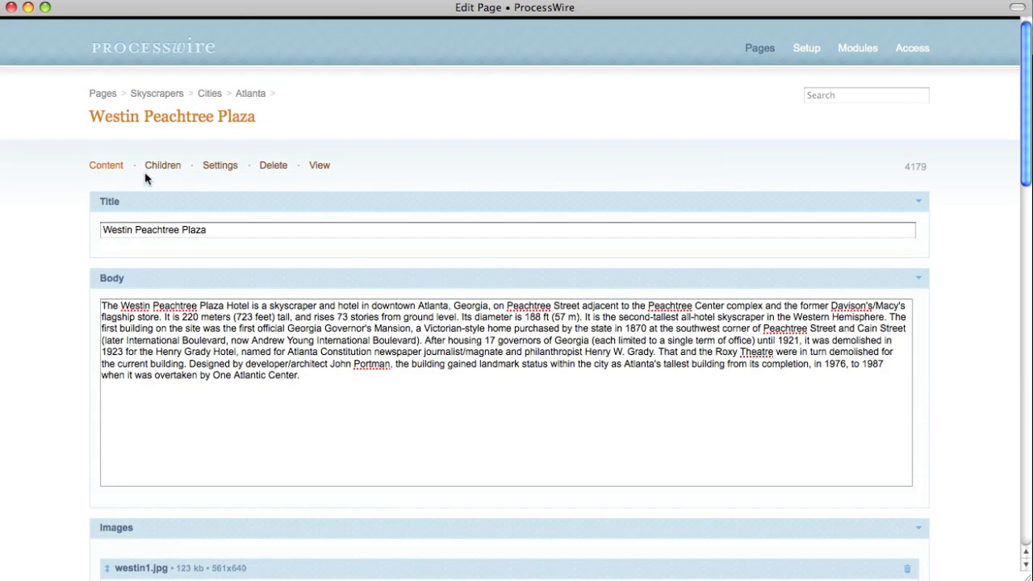
click(167, 169)
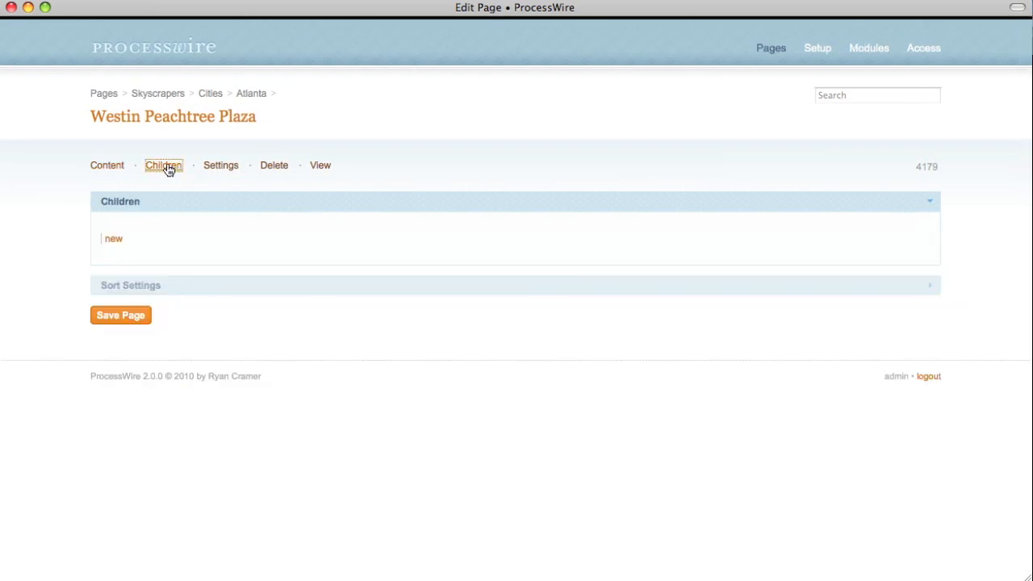
click(138, 289)
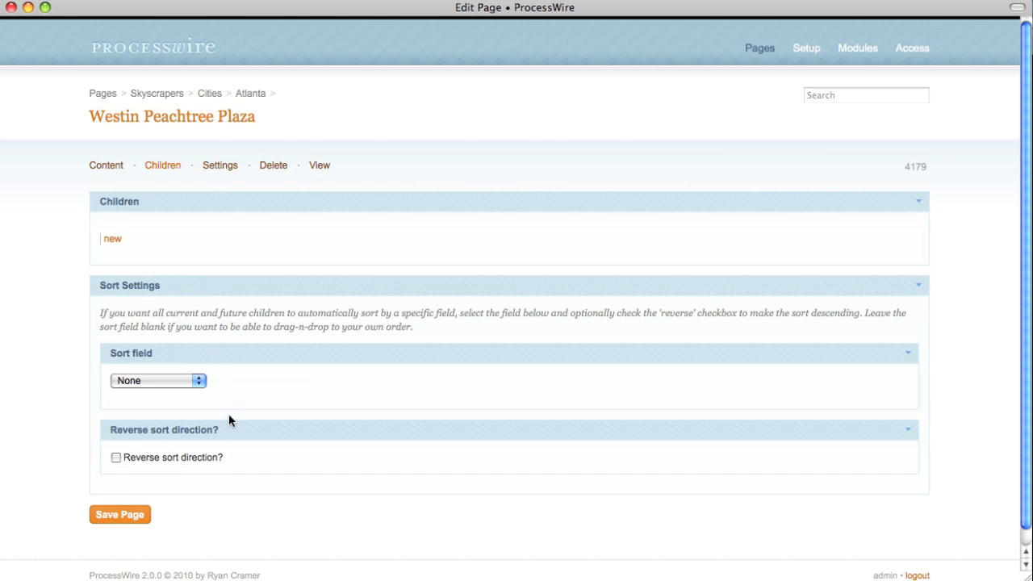
click(188, 383)
click(71, 281)
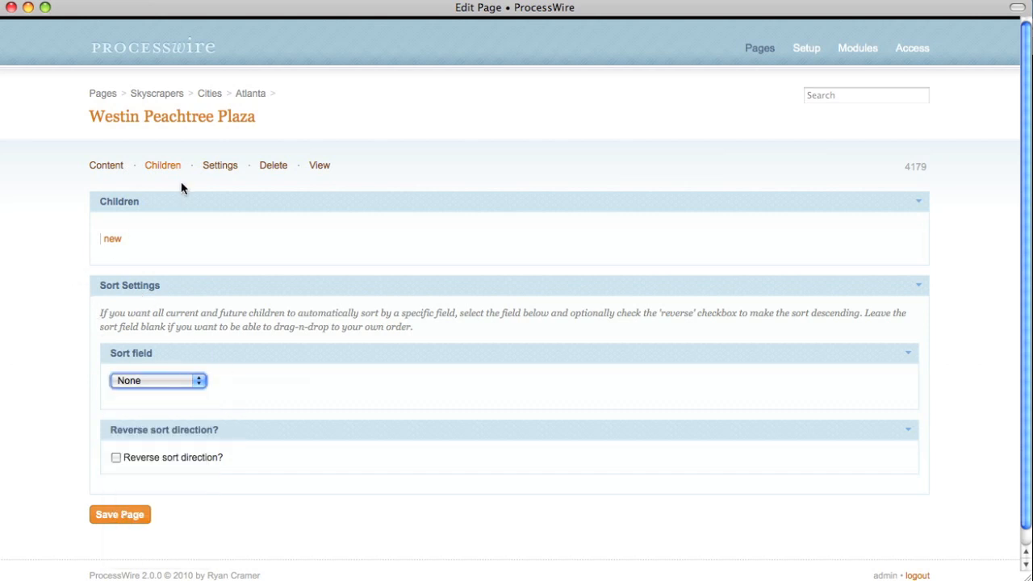
Look through the page's settings, including its URL name, parent, template, status and roles.
click(230, 165)
scroll(241, 394, down, 5)
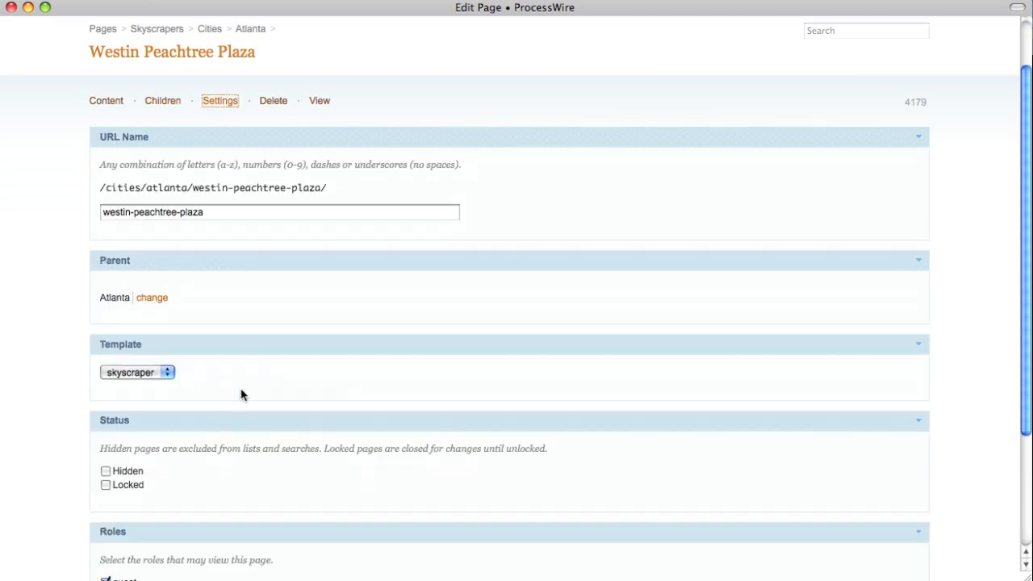
scroll(241, 395, up, 5)
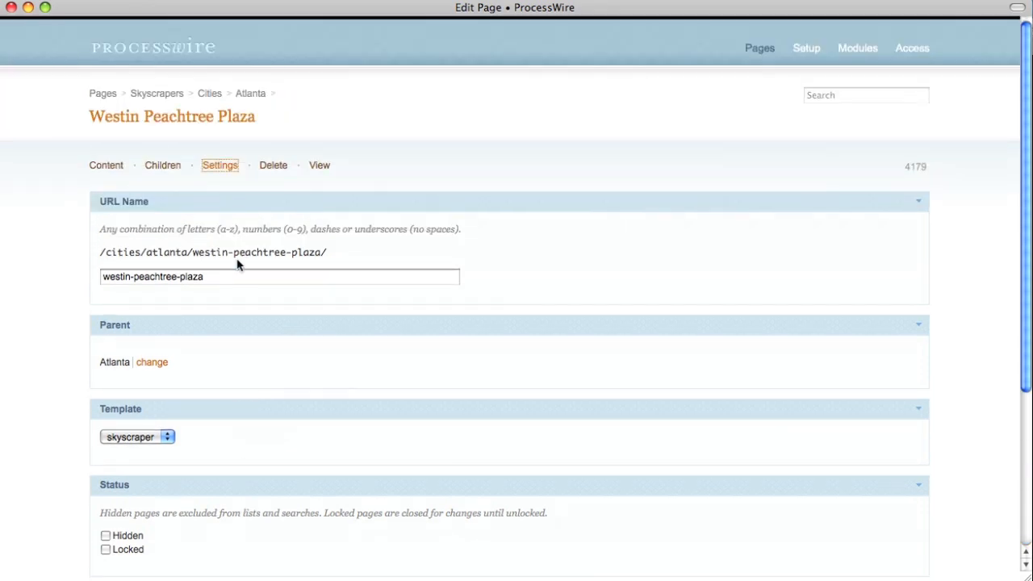
Return to the page's content, save the Westin Peachtree Plaza page and view it on the public site.
click(121, 166)
scroll(92, 178, down, 15)
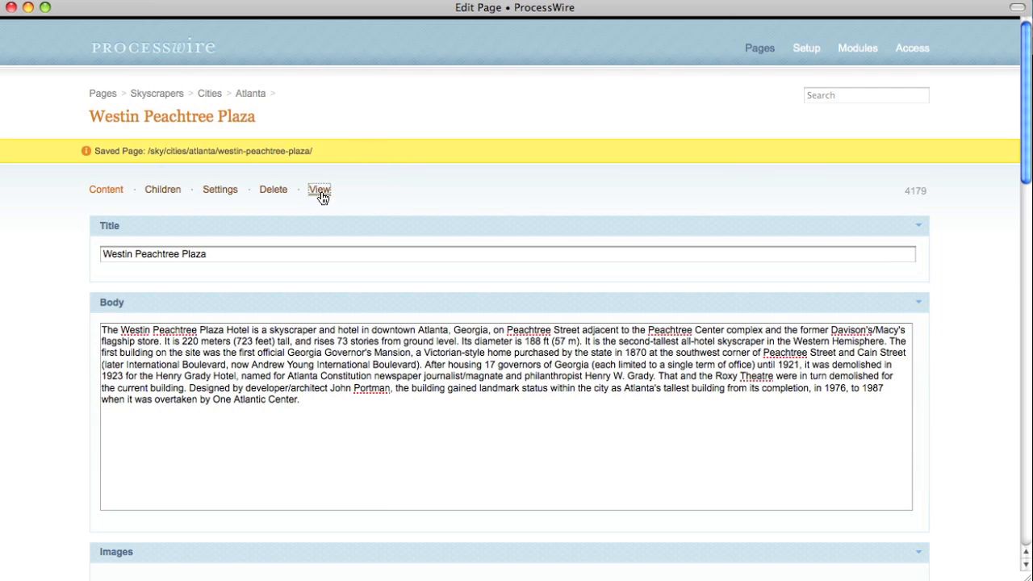
click(319, 194)
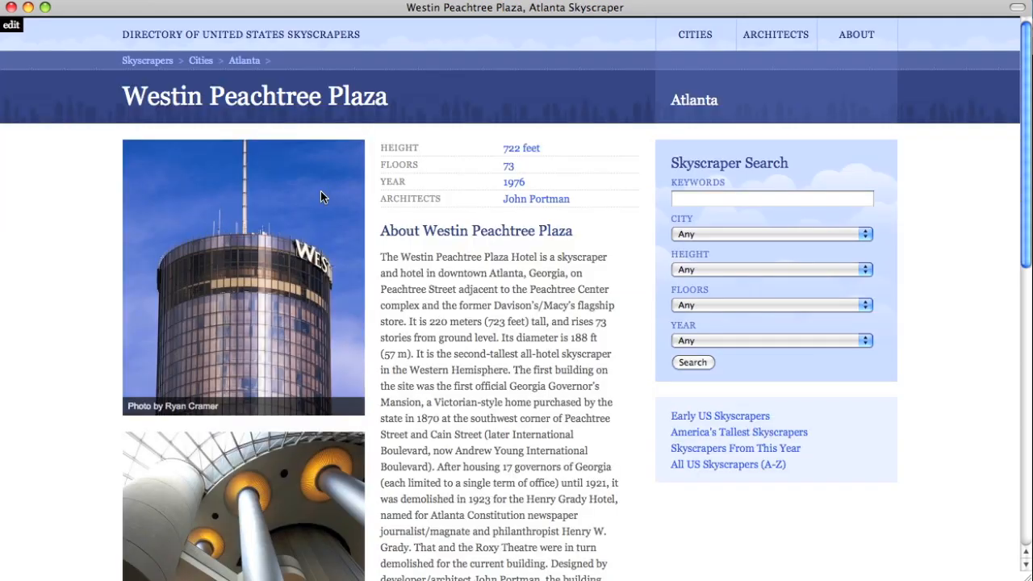
scroll(513, 384, down, 10)
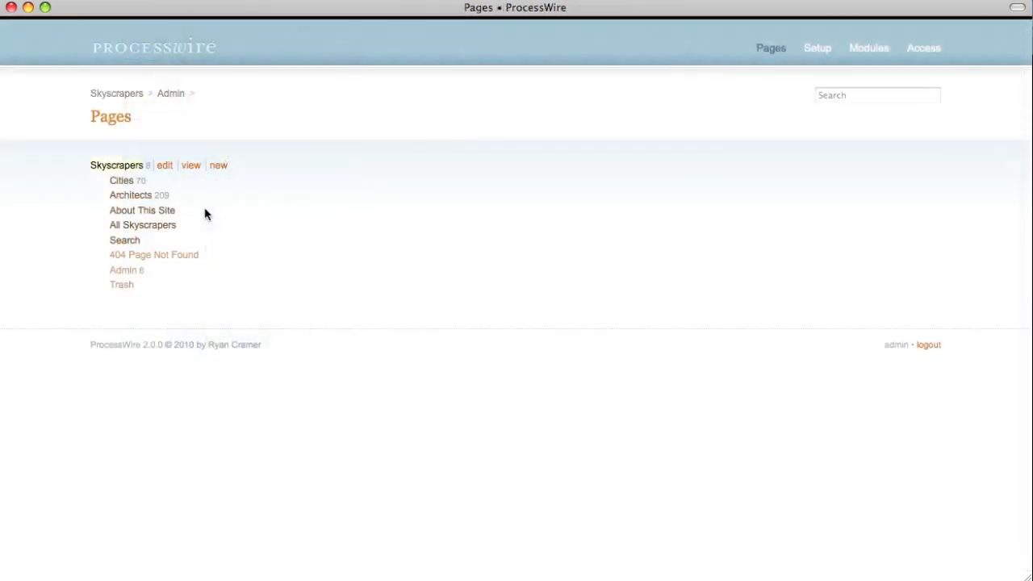
From the Skyscrapers page tree, open the About This Site page for editing and look through its body text.
click(161, 211)
click(193, 211)
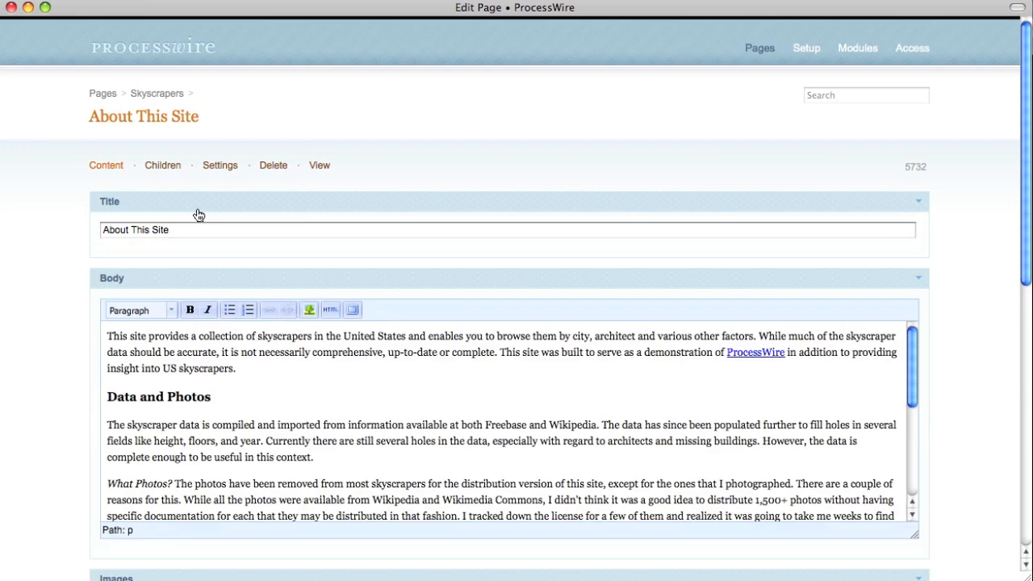
scroll(50, 332, down, 10)
scroll(48, 336, up, 10)
scroll(436, 402, down, 5)
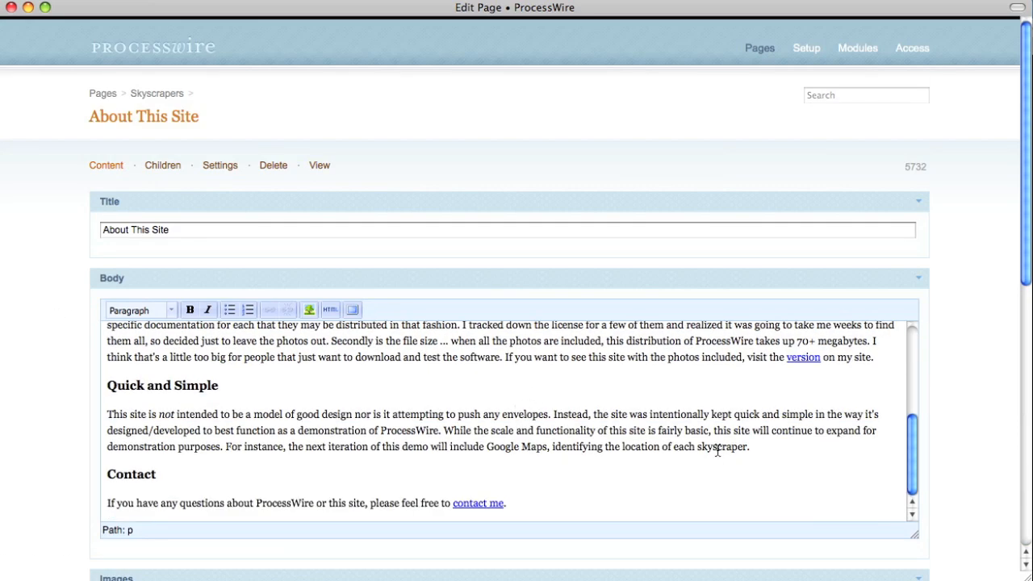
Link the word "skyscraper" at the end of the Quick and Simple paragraph to the Westin Peachtree Plaza page under Cities, Atlanta.
double_click(717, 447)
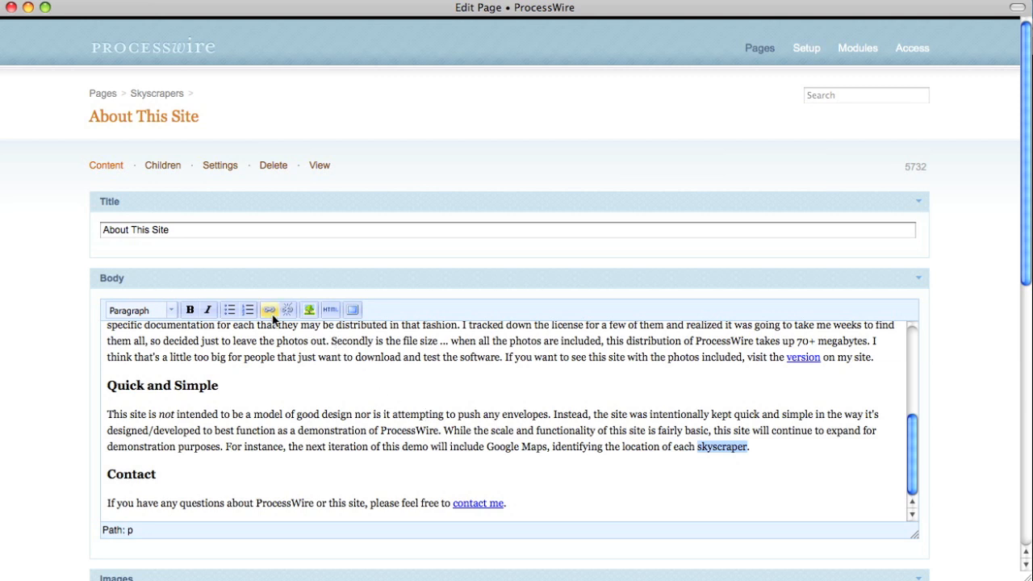
click(271, 313)
click(192, 275)
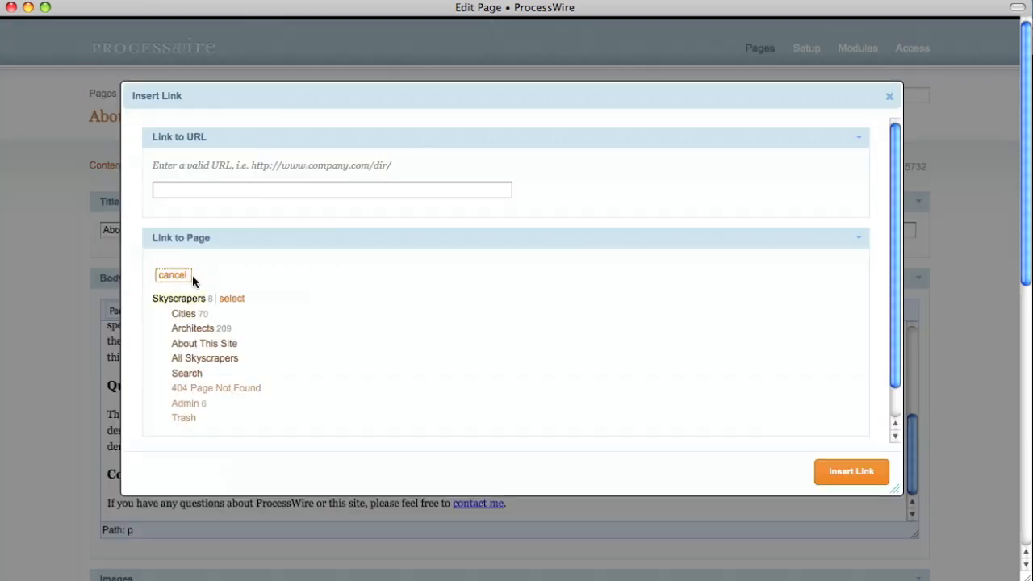
click(184, 314)
click(206, 391)
scroll(318, 396, down, 10)
click(310, 396)
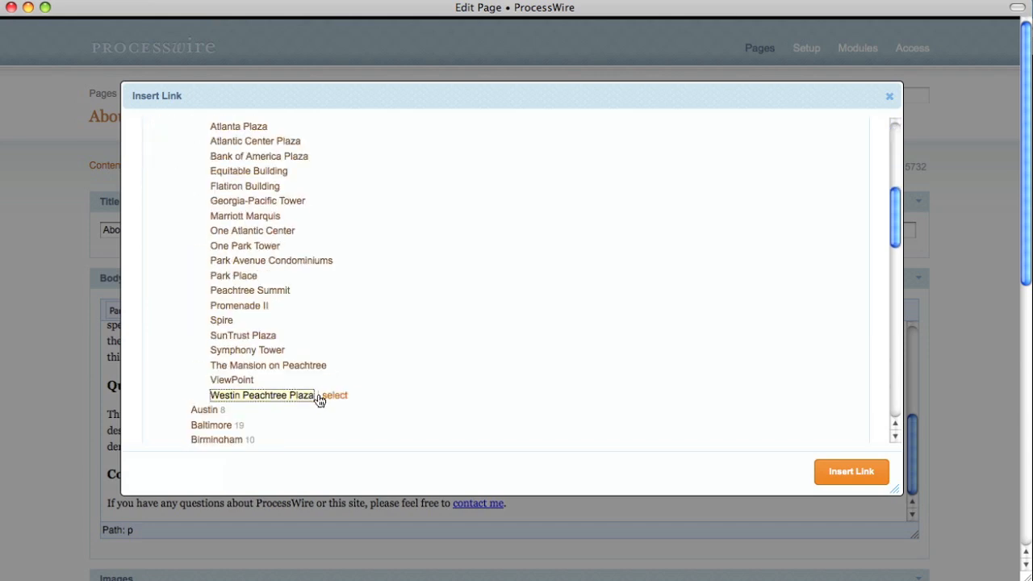
click(333, 396)
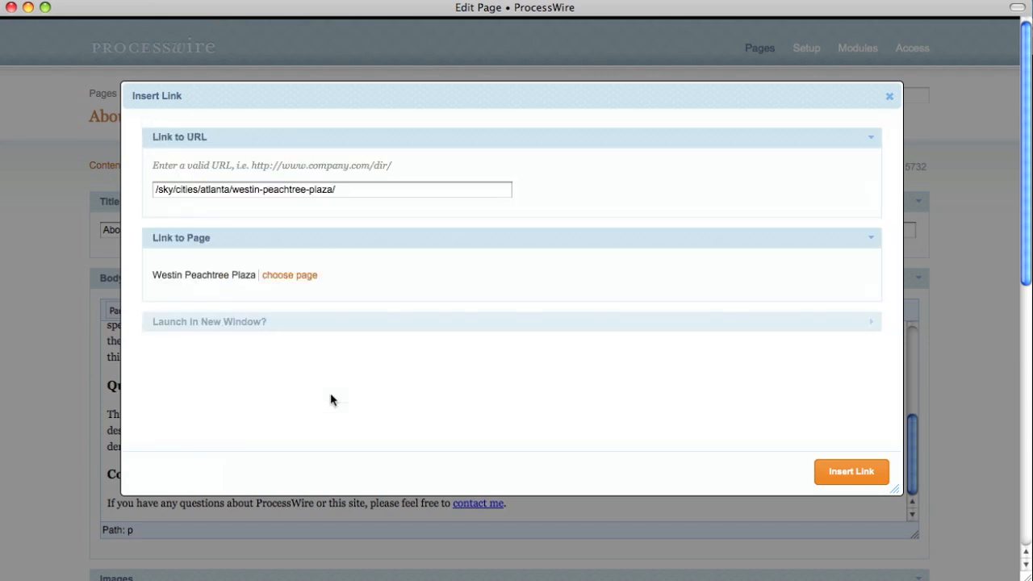
click(828, 476)
Insert frost-window.jpg at the beginning of the body text, resized to 147x110 and set to Align Right.
scroll(411, 458, up, 5)
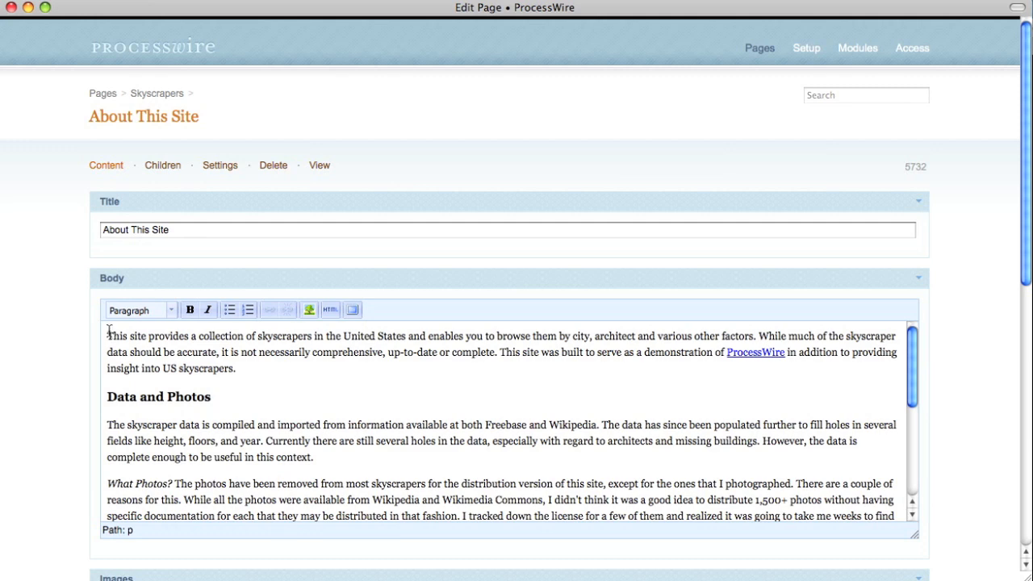
click(311, 317)
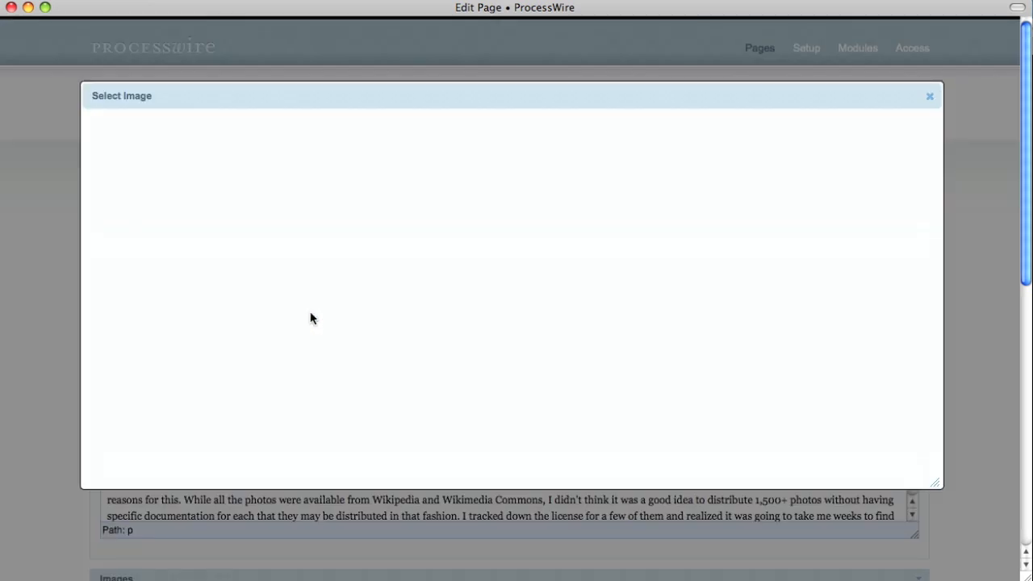
scroll(322, 363, down, 5)
click(233, 362)
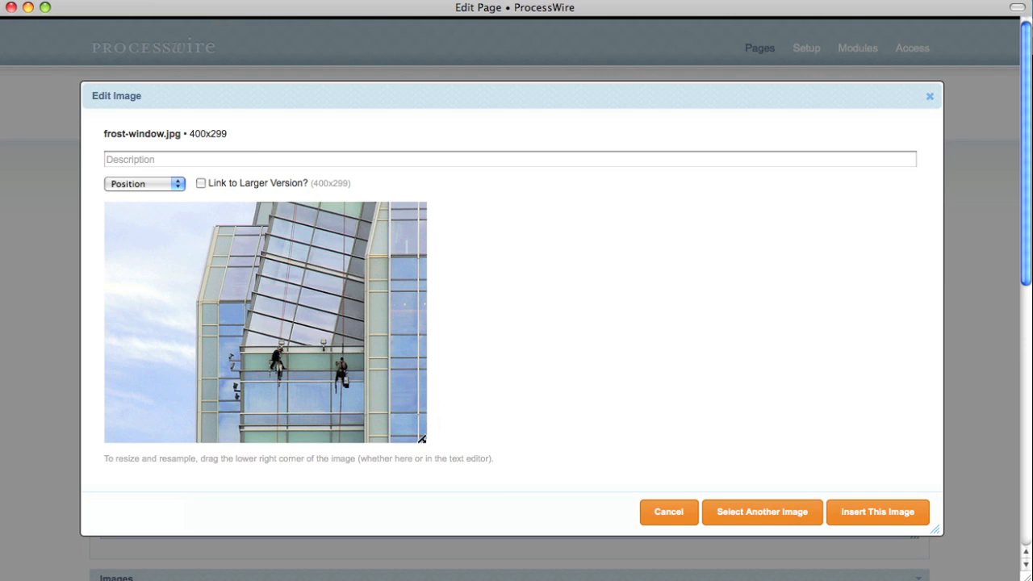
drag(420, 439, 161, 286)
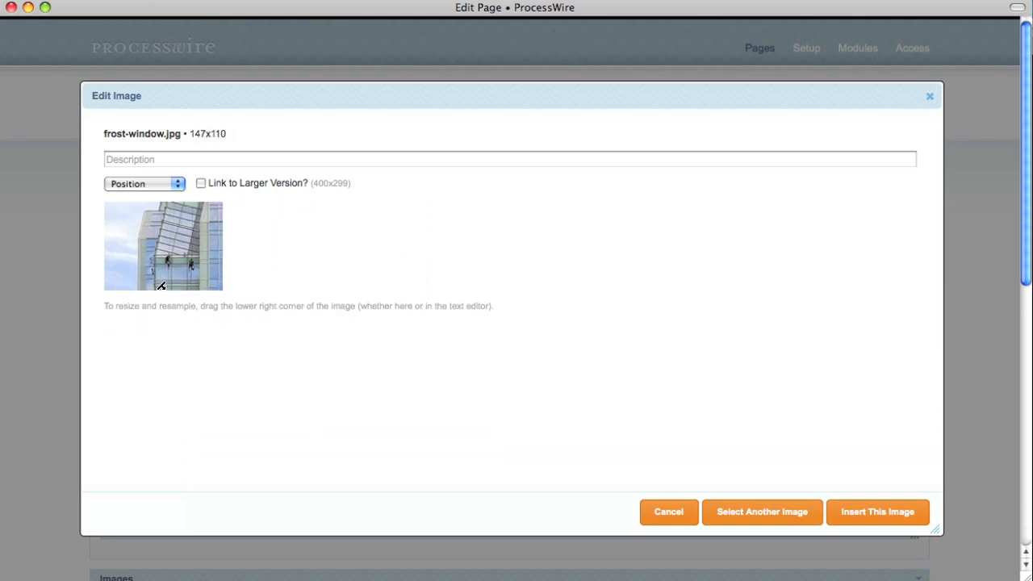
click(162, 190)
click(154, 219)
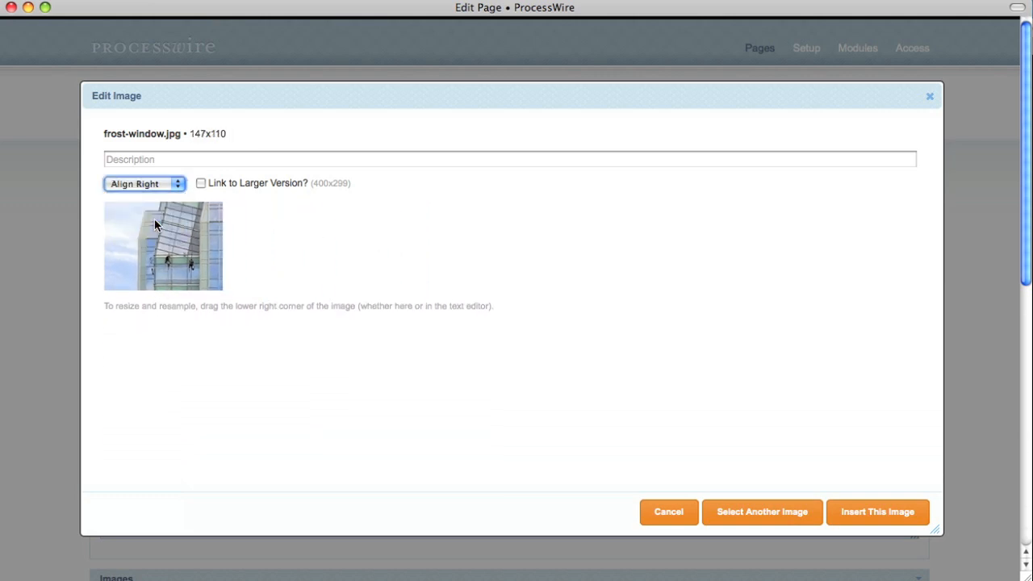
click(894, 512)
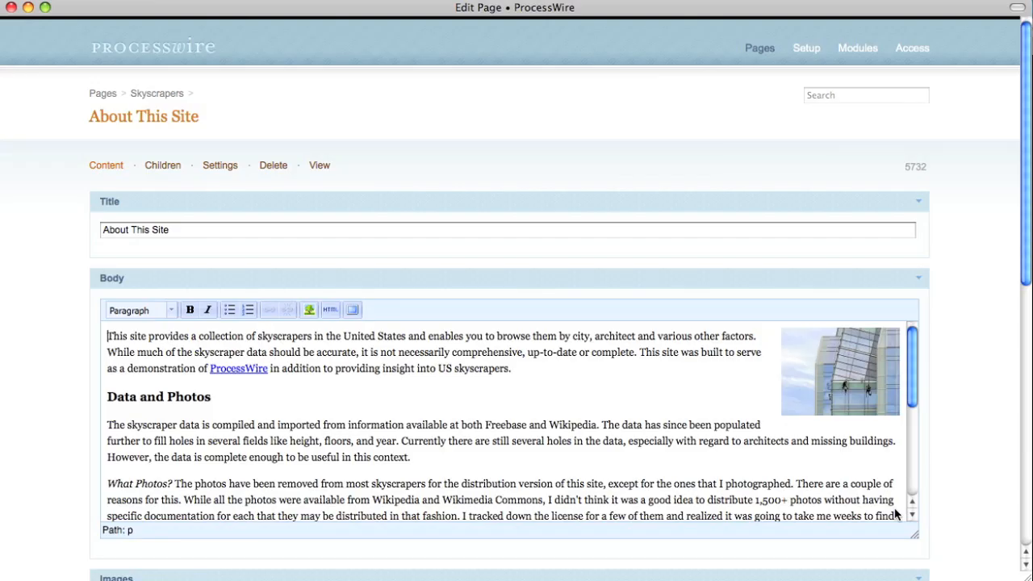
Enlarge the inserted frost-window image directly in the body text and save the About This Site page.
click(820, 386)
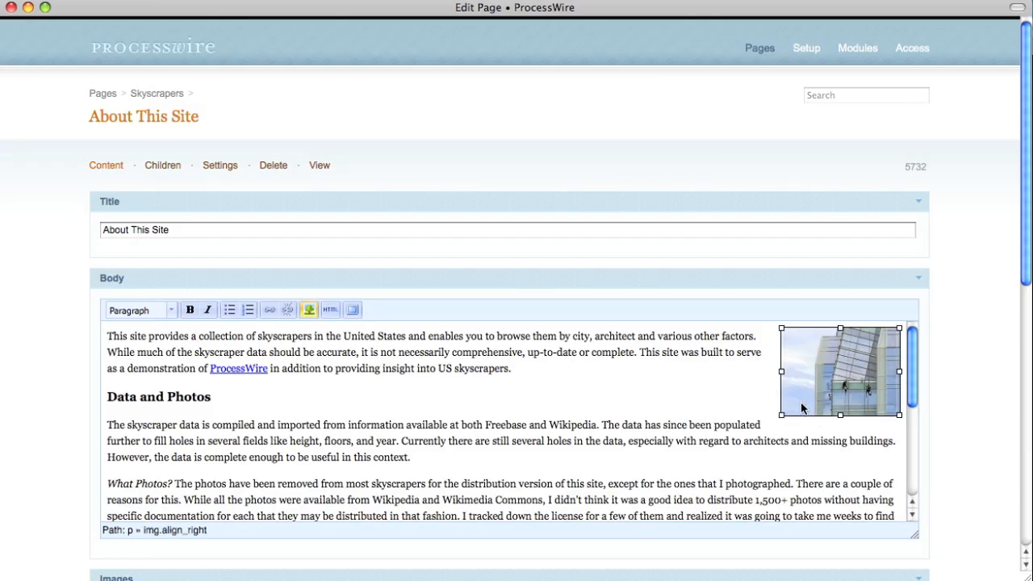
drag(782, 416, 638, 487)
scroll(509, 456, down, 5)
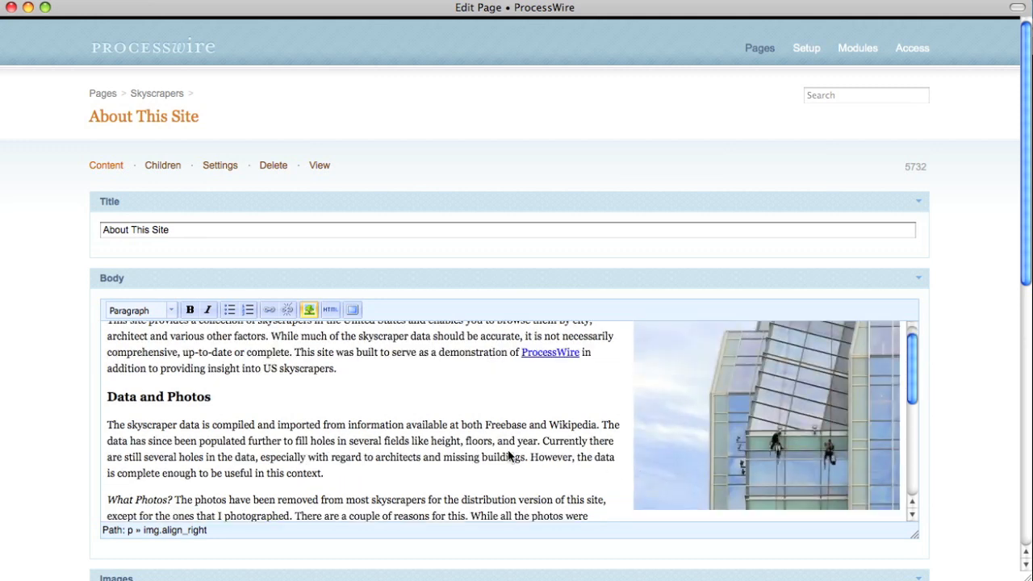
scroll(80, 371, down, 10)
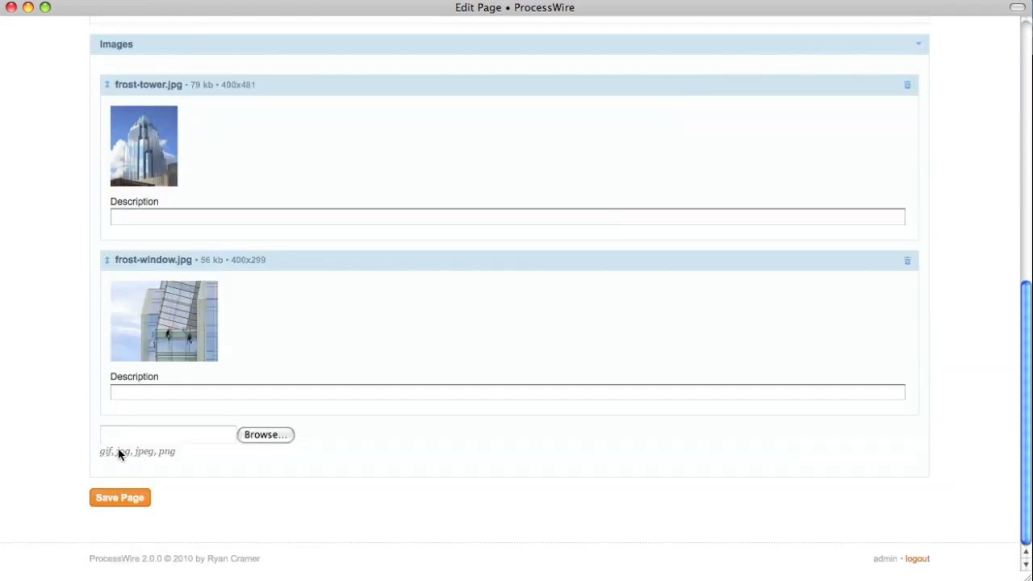
click(119, 497)
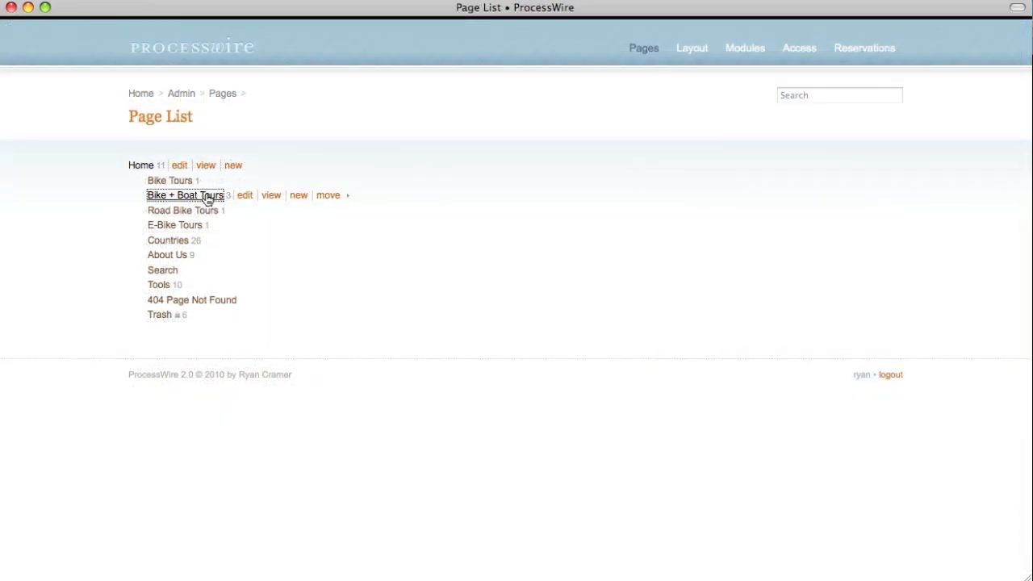
On the bike tours site, open the Dalmatia from Dubrovnik page under Bike & Boat Tour Inventory for editing.
click(201, 227)
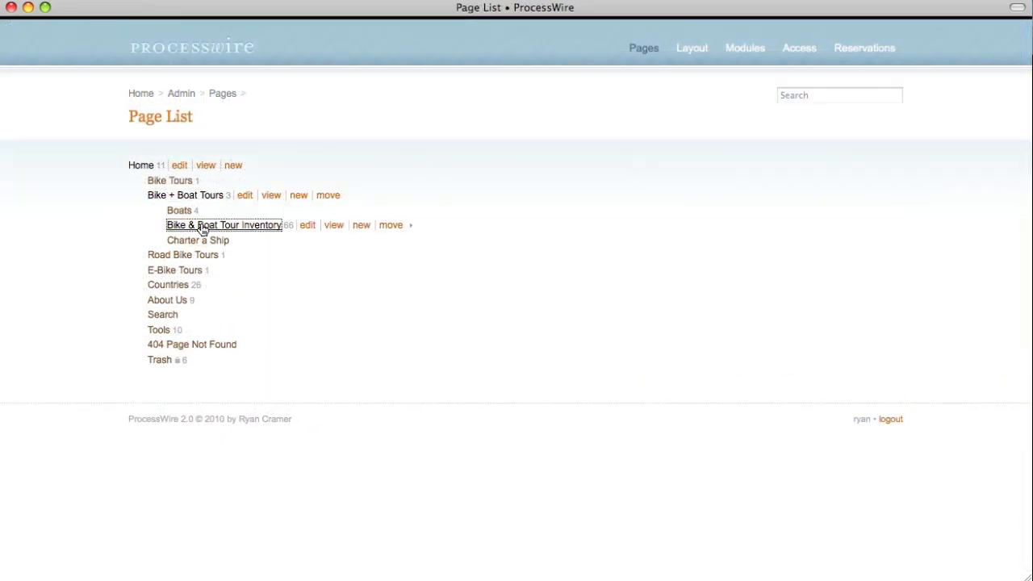
scroll(194, 339, down, 3)
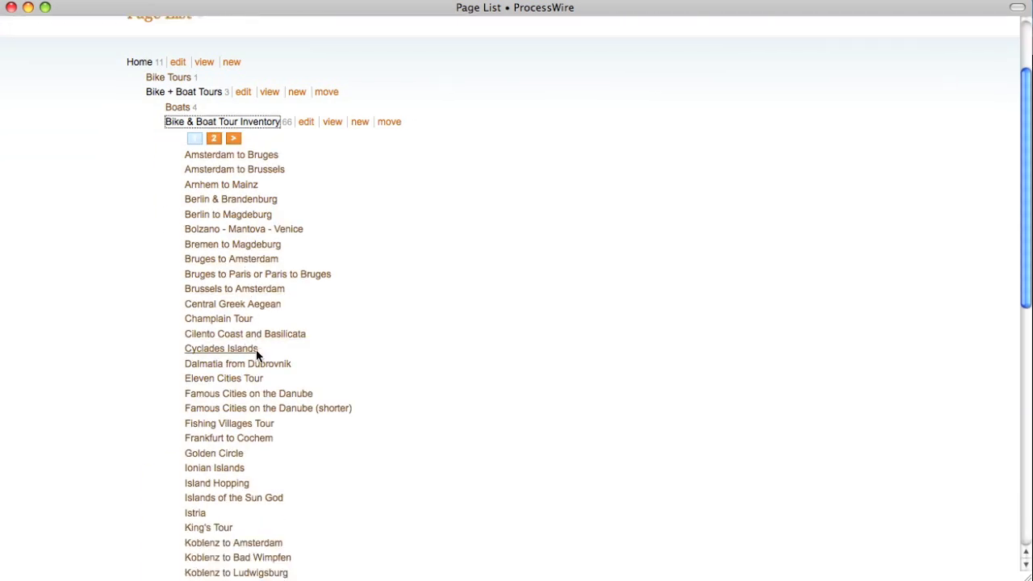
click(307, 364)
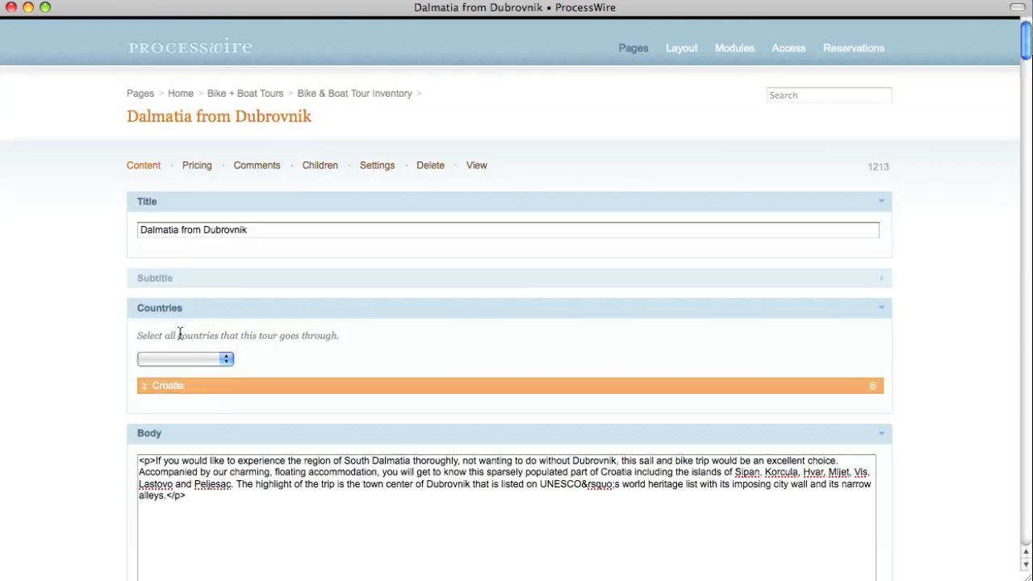
Examine the content, pricing and comments sections of the Dalmatia from Dubrovnik tour page.
mouse_move(1023, 49)
mouse_down()
mouse_move(1026, 524)
mouse_move(1026, 40)
mouse_up()
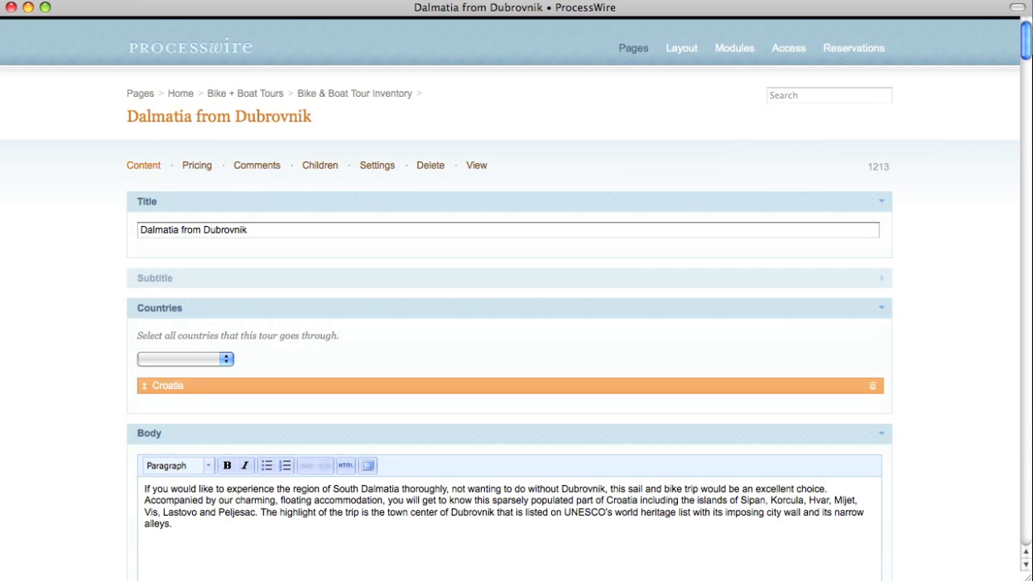
click(194, 167)
scroll(71, 325, down, 3)
scroll(93, 296, up, 3)
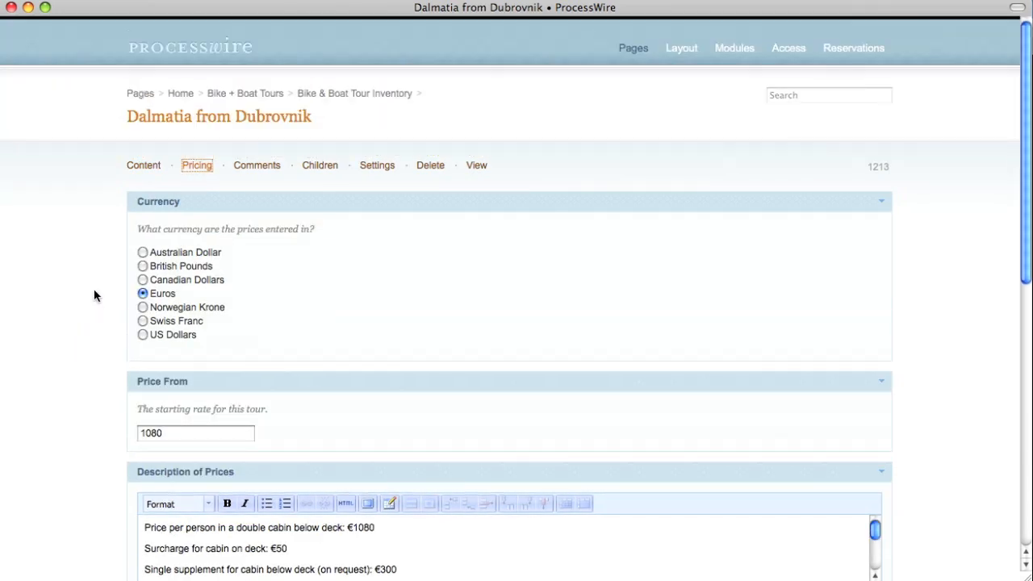
click(253, 166)
click(284, 242)
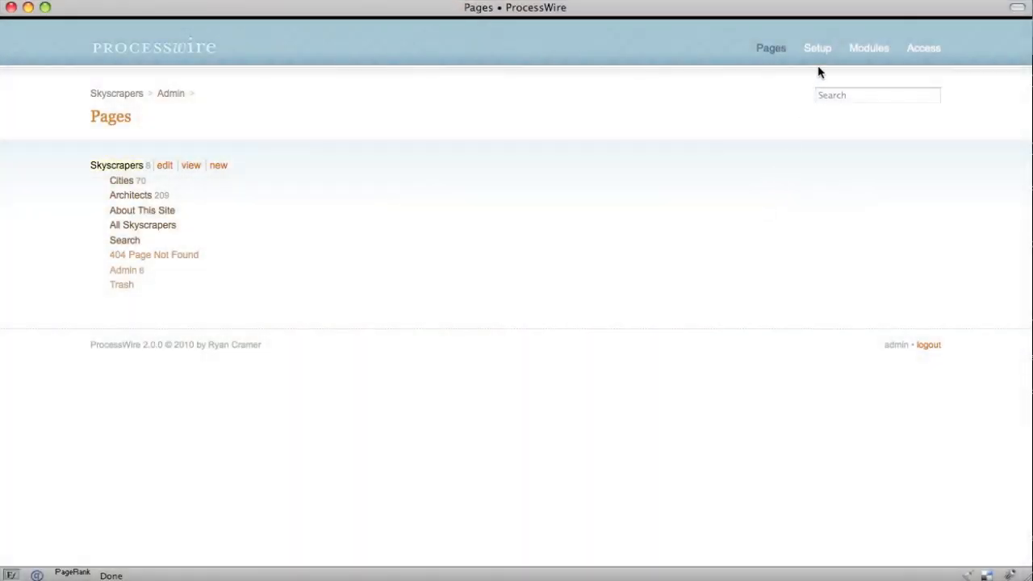
In the Skyscrapers site's setup area, open the list of fields and review it through to the end.
click(813, 48)
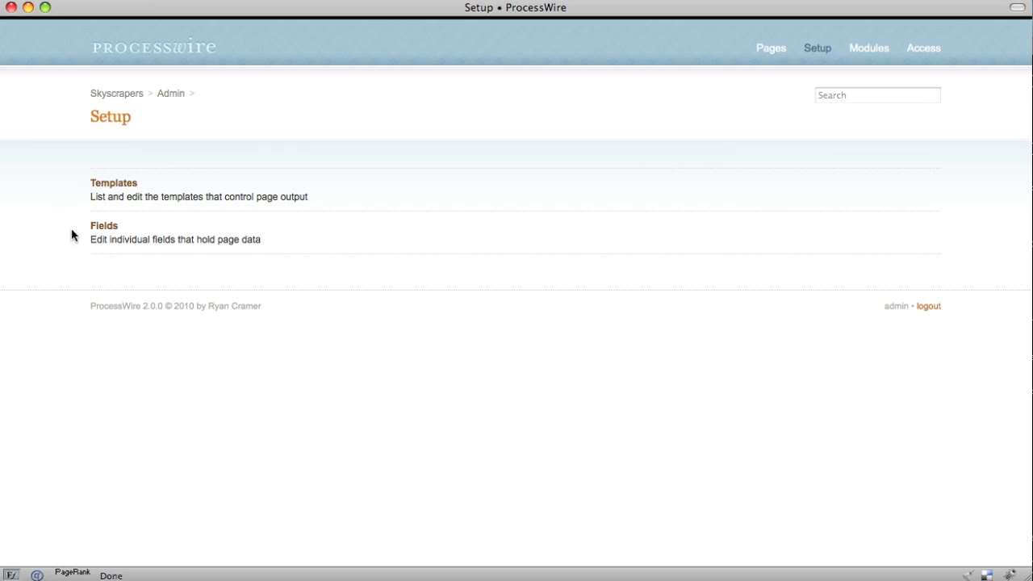
click(102, 227)
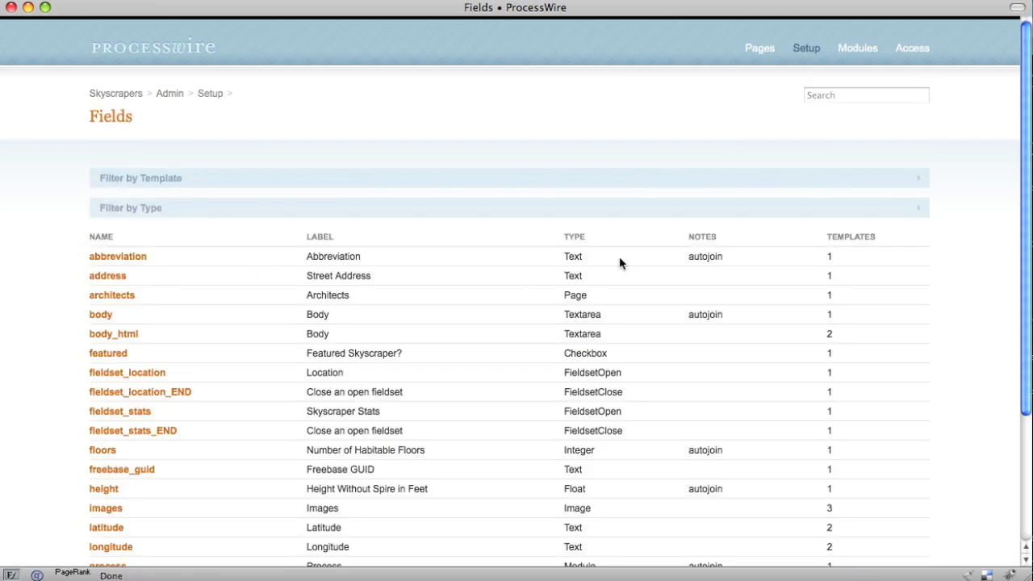
drag(1027, 171, 1019, 307)
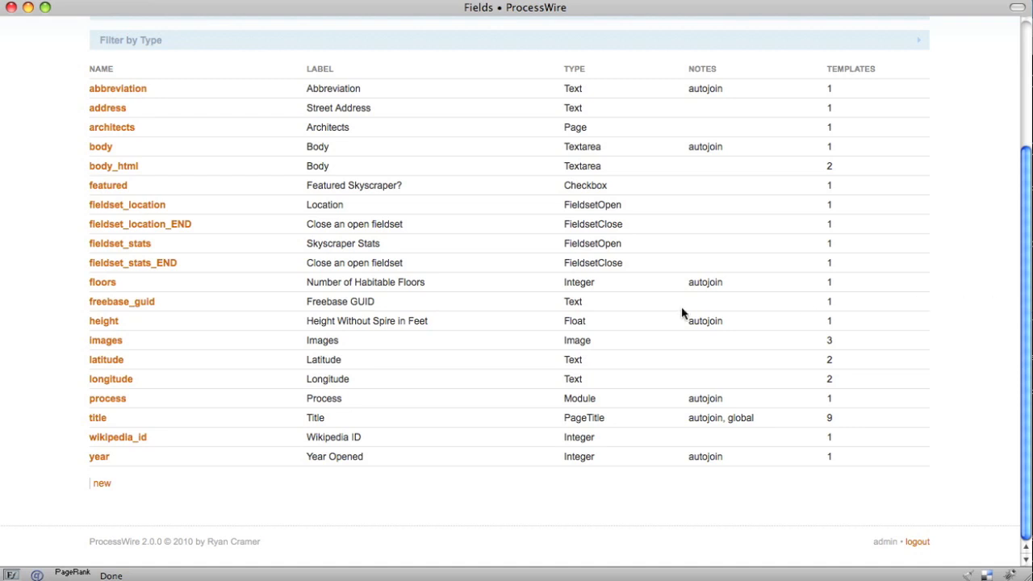
Start a new field to view the available field types, then return to the fields list without saving.
click(102, 482)
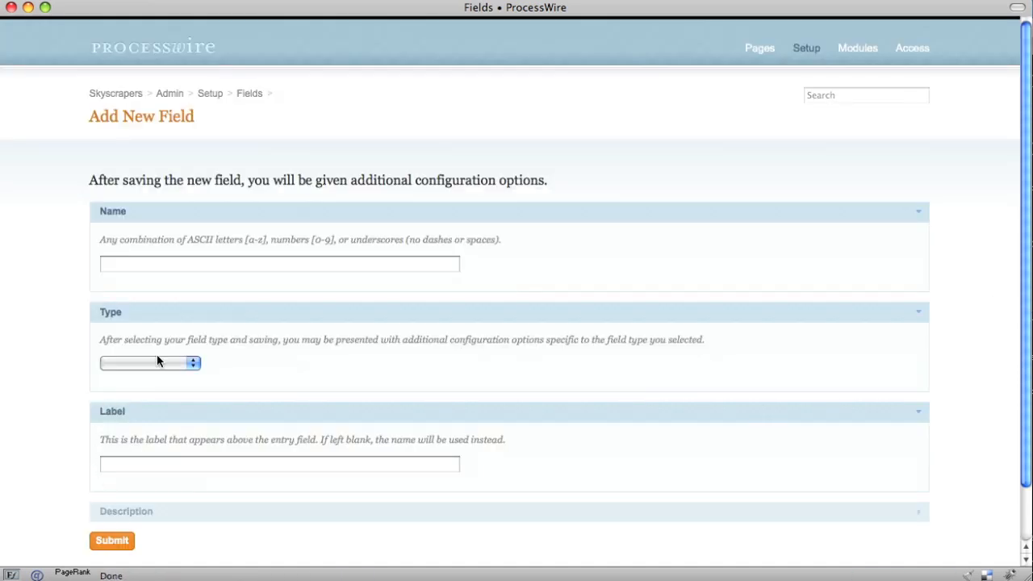
click(188, 364)
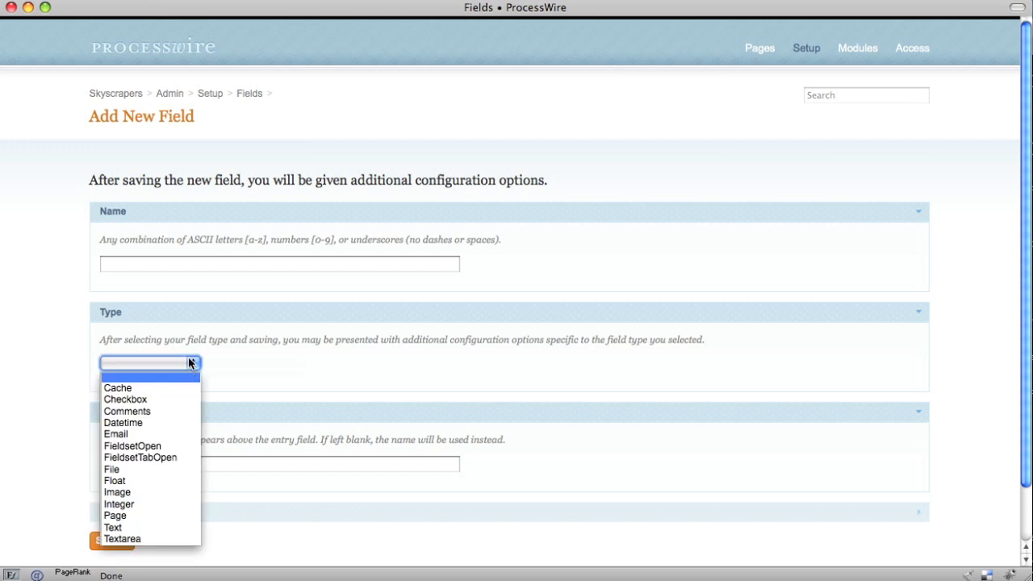
click(243, 97)
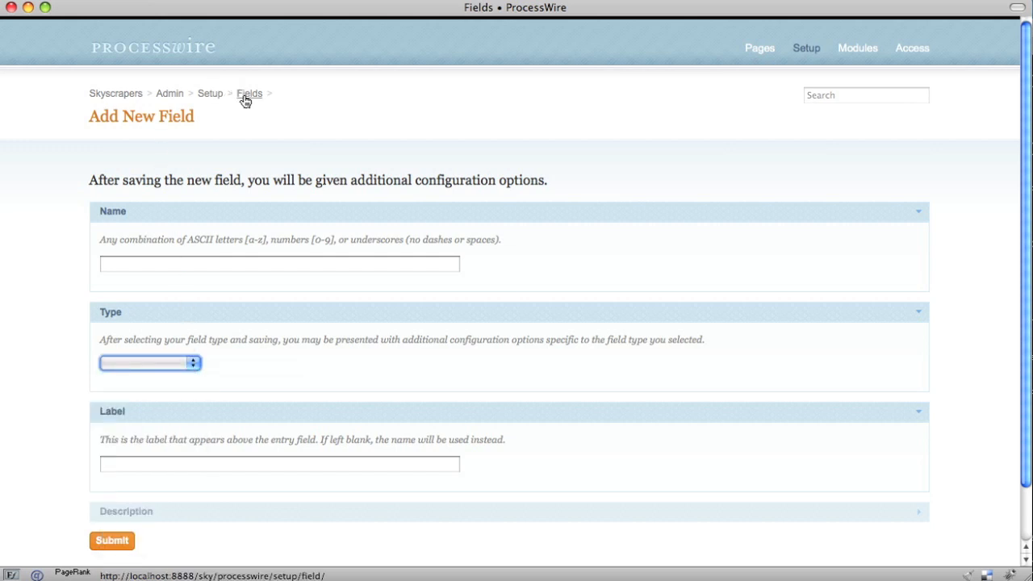
click(245, 98)
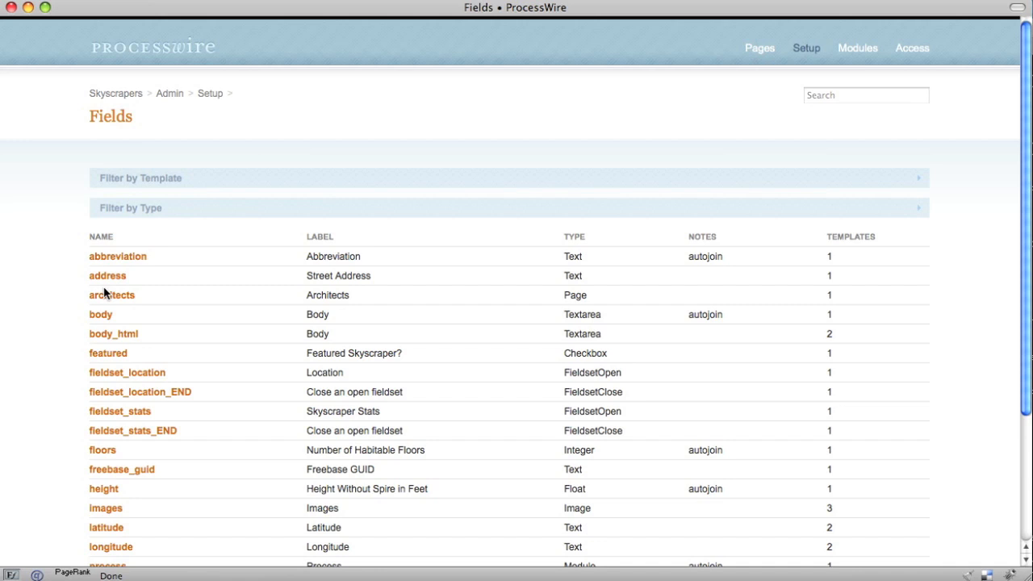
Examine the body field's type, text formatters and input settings, then return to the fields list.
click(101, 315)
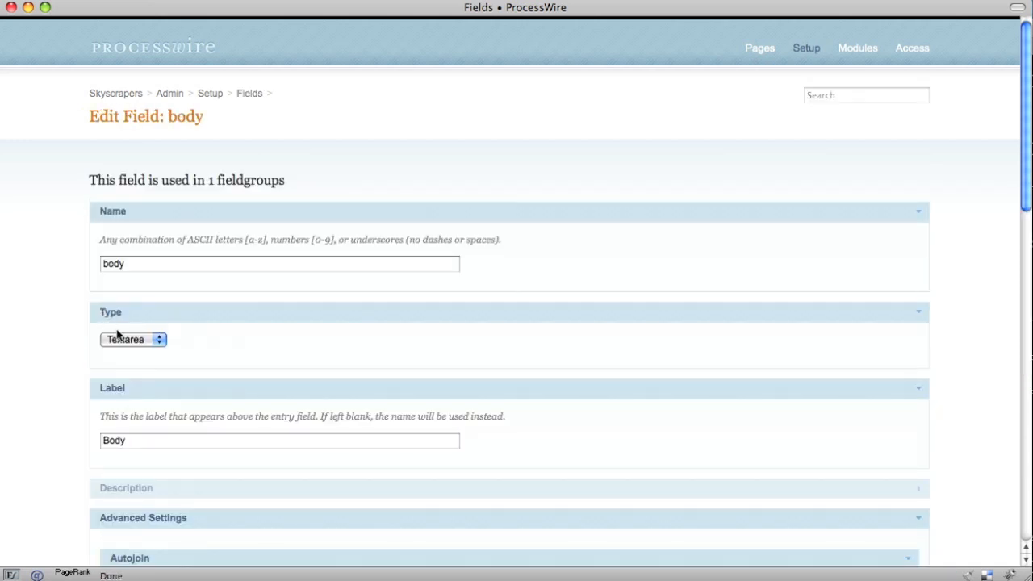
click(128, 344)
click(266, 359)
drag(1029, 197, 1028, 520)
scroll(510, 291, up, 5)
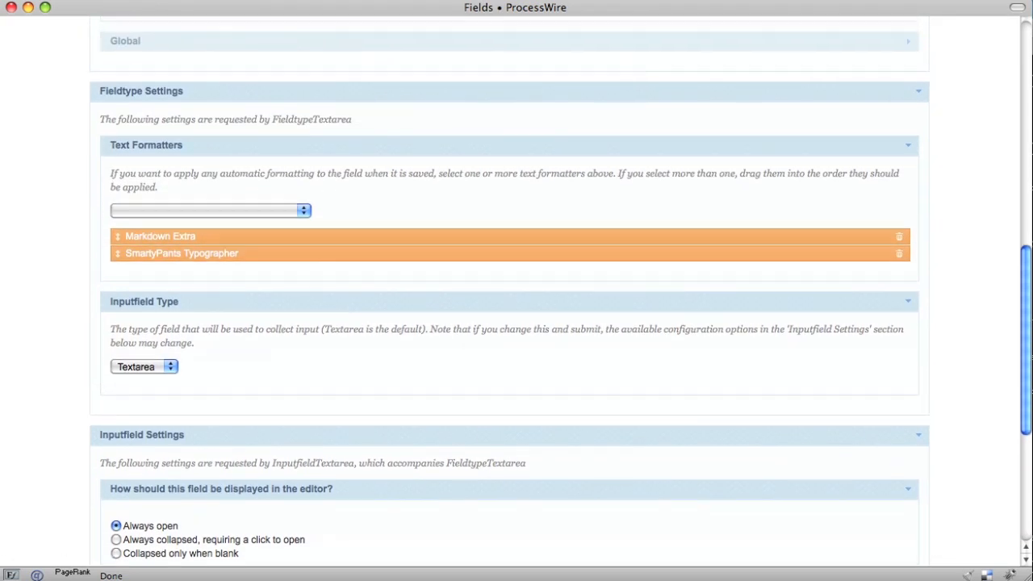
drag(1028, 415, 1025, 191)
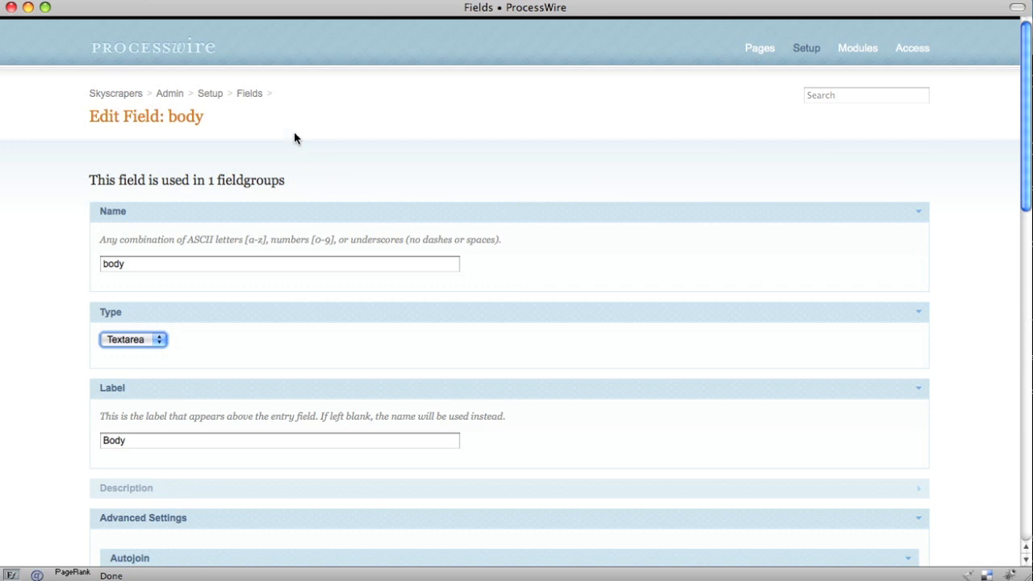
click(250, 95)
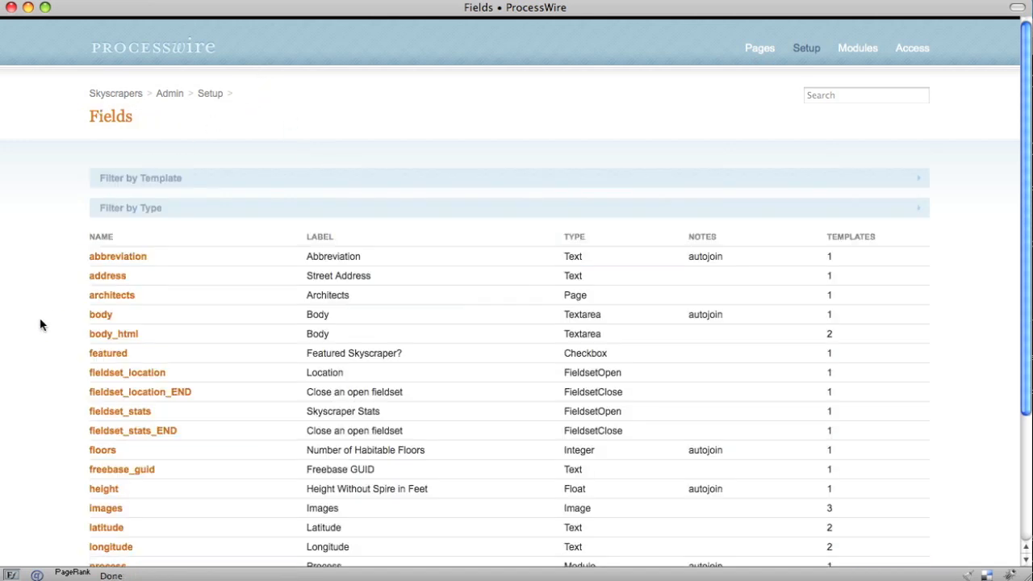
Examine the settings of the year field, then return to the fields list.
scroll(42, 325, down, 3)
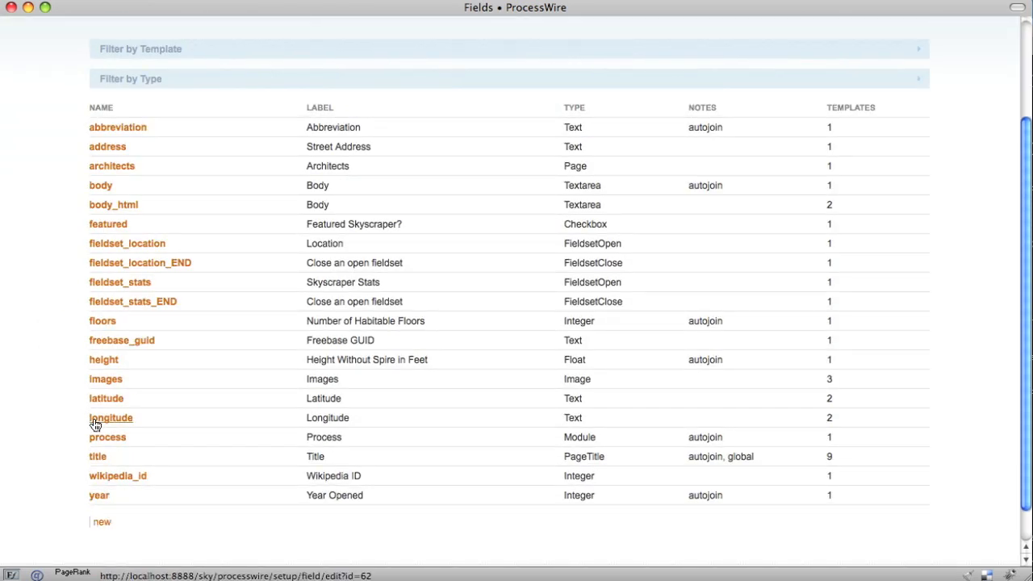
click(97, 494)
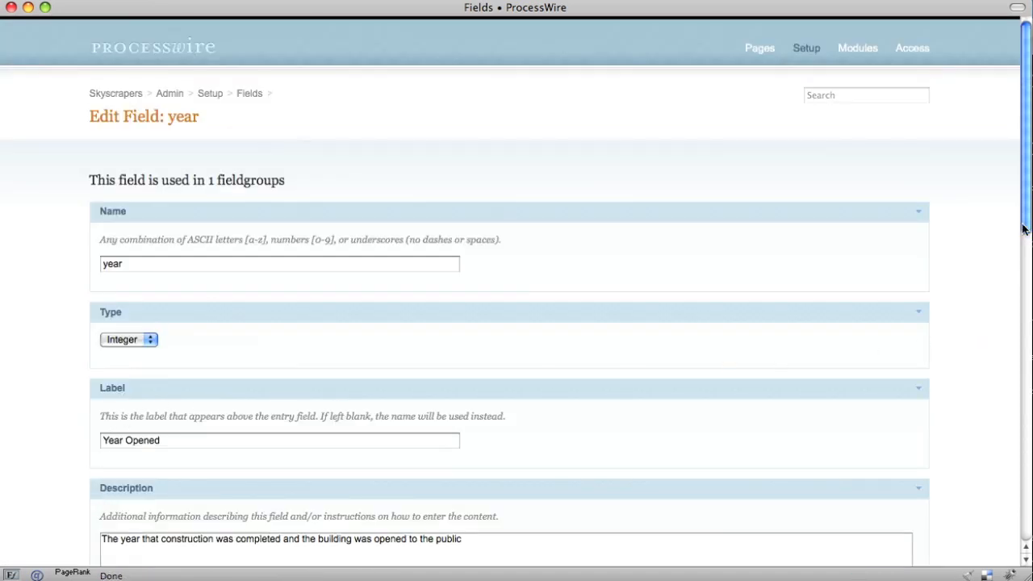
drag(1028, 228, 1023, 174)
click(249, 94)
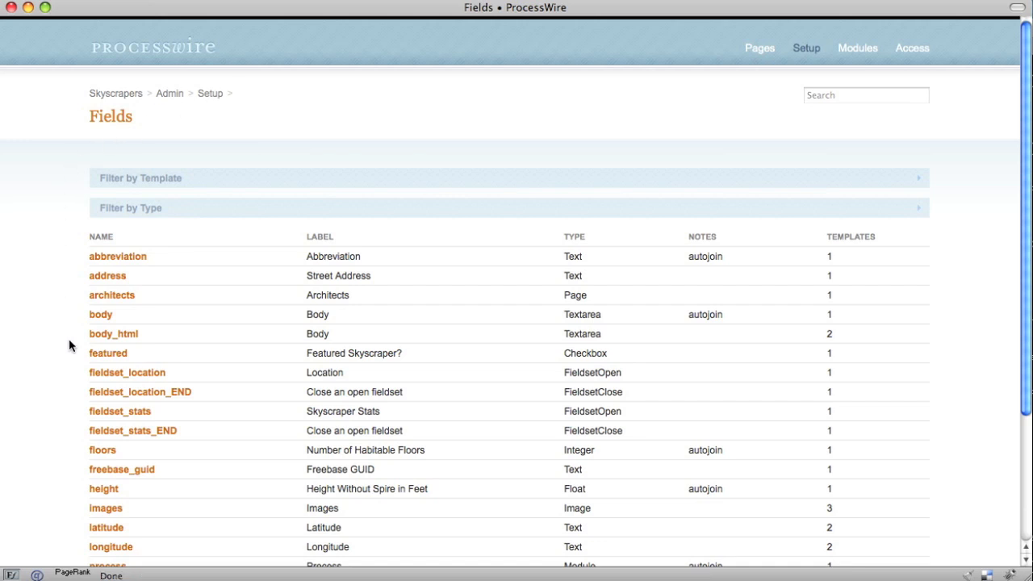
Open the architects field and expand the page tree for choosing the parent of its selectable pages.
click(111, 297)
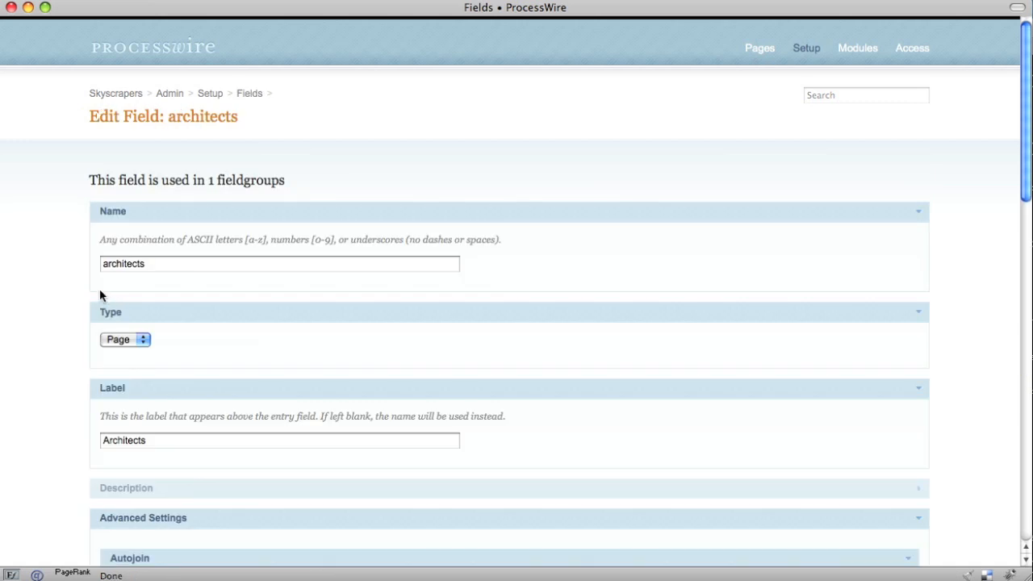
drag(1028, 183, 1027, 474)
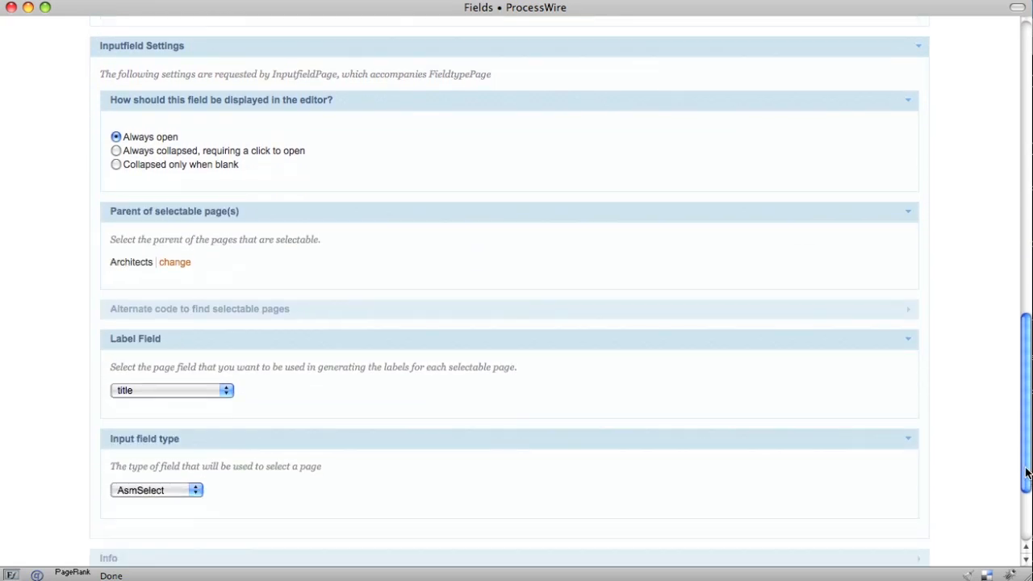
click(181, 263)
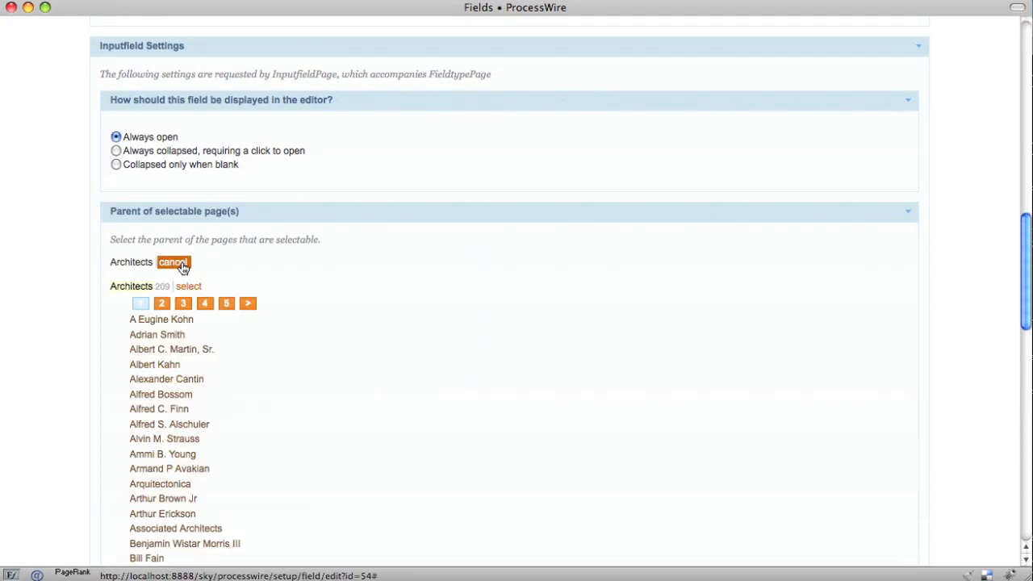
scroll(918, 327, down, 20)
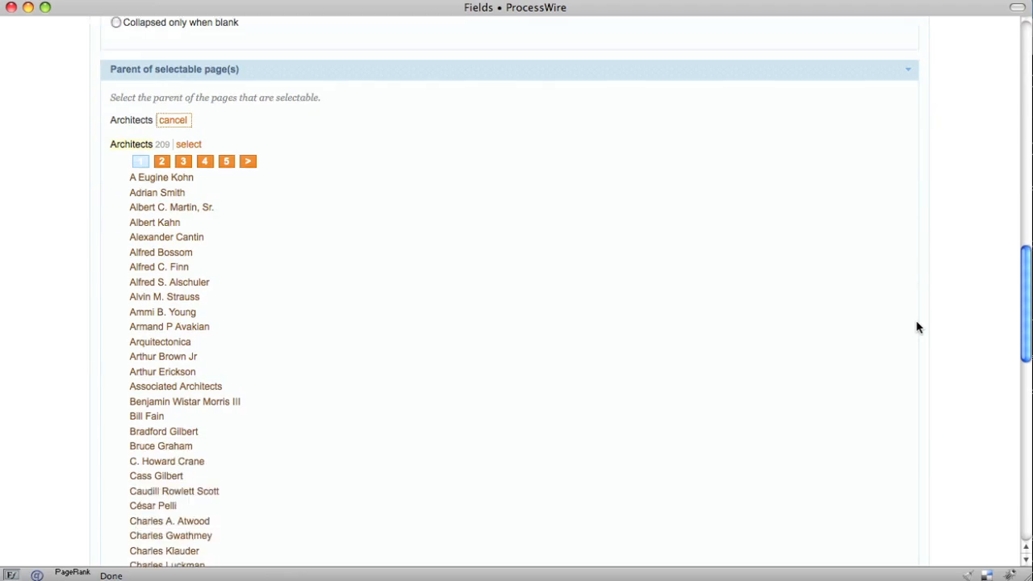